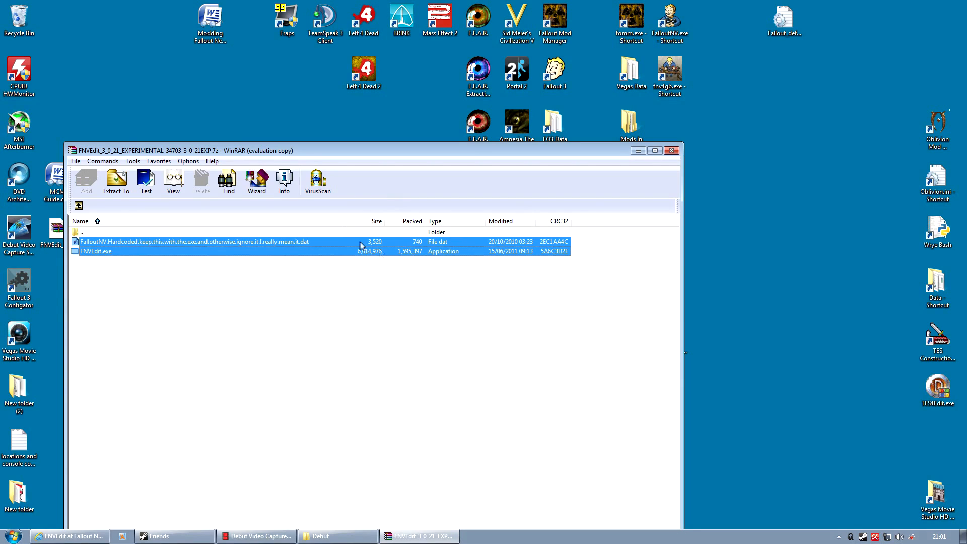
# - Close the archive window and open the FNVEdit_3_0_21 folder inside the fallout new vegas game folder
pyautogui.click(672, 151)
pyautogui.doubleClick(631, 70)
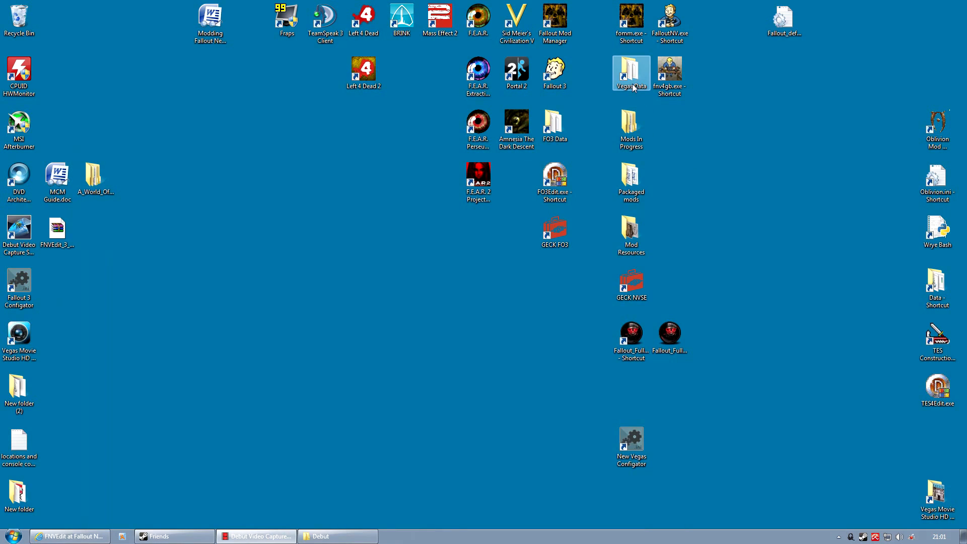
pyautogui.click(550, 86)
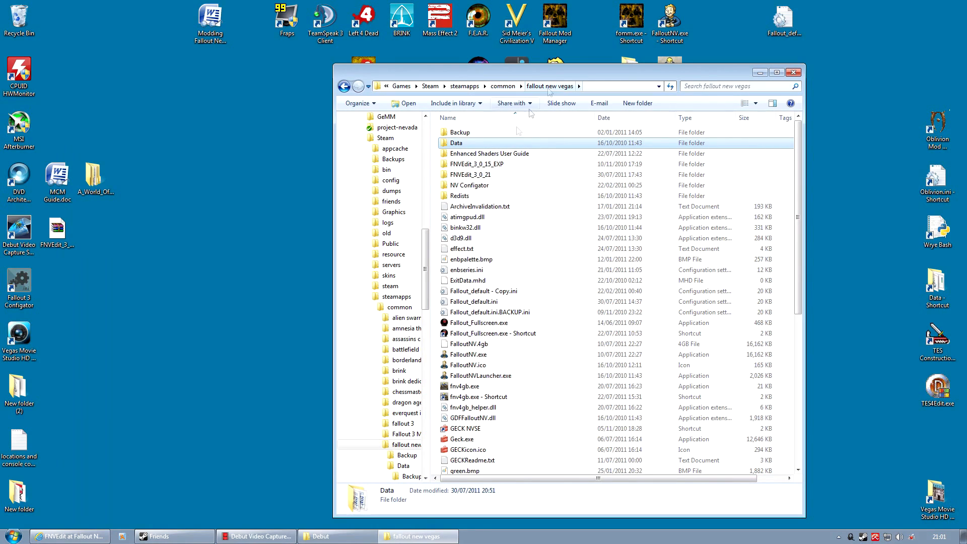
pyautogui.click(486, 179)
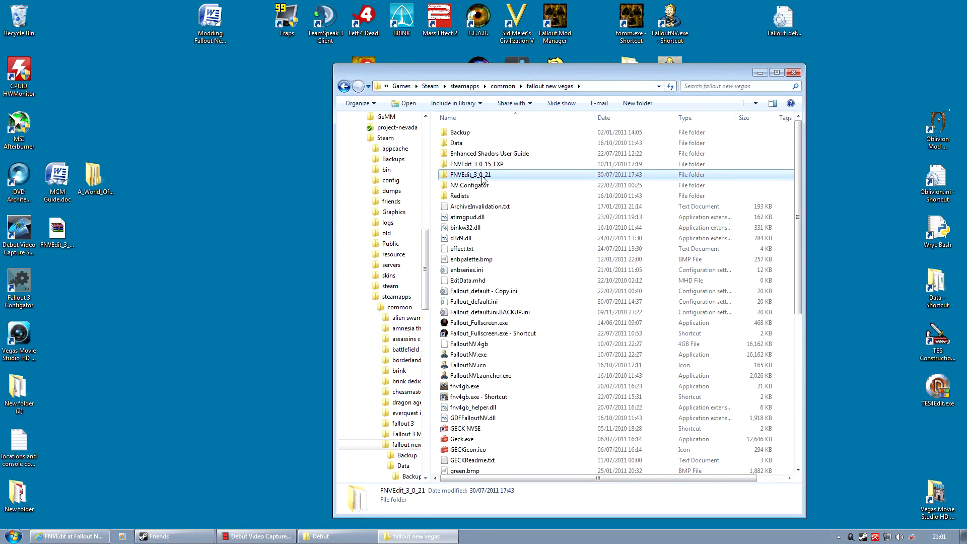
pyautogui.doubleClick(491, 176)
pyautogui.click(486, 132)
pyautogui.click(483, 144)
pyautogui.click(621, 230)
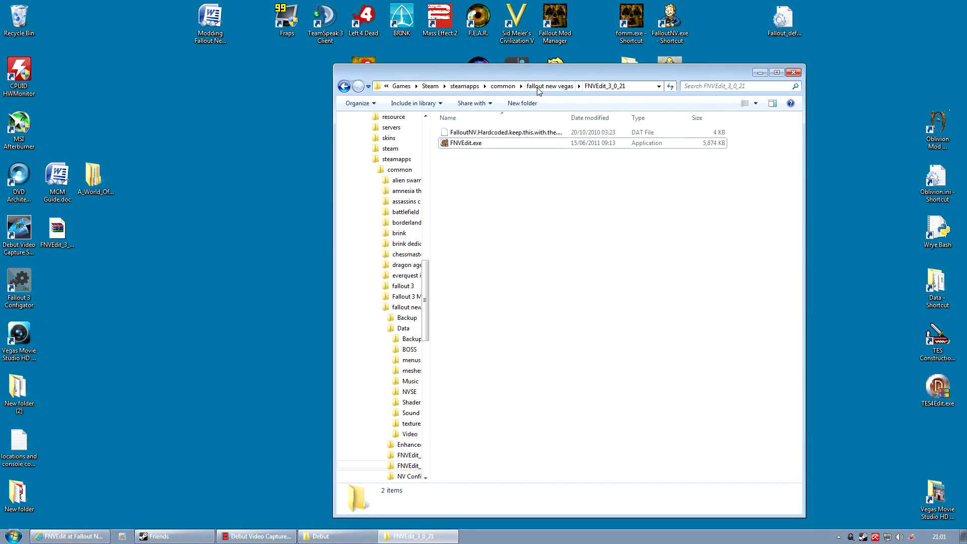
# - Create a shortcut to FNVEdit.exe and place it on the desktop above New Vegas Configator
pyautogui.moveTo(536, 77); pyautogui.dragTo(263, 42)
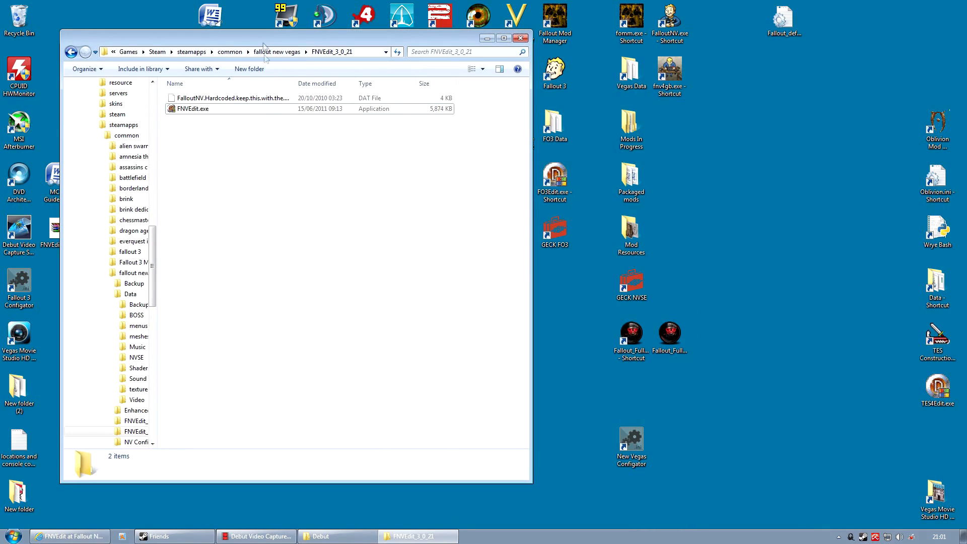
pyautogui.rightClick(189, 109)
pyautogui.click(237, 368)
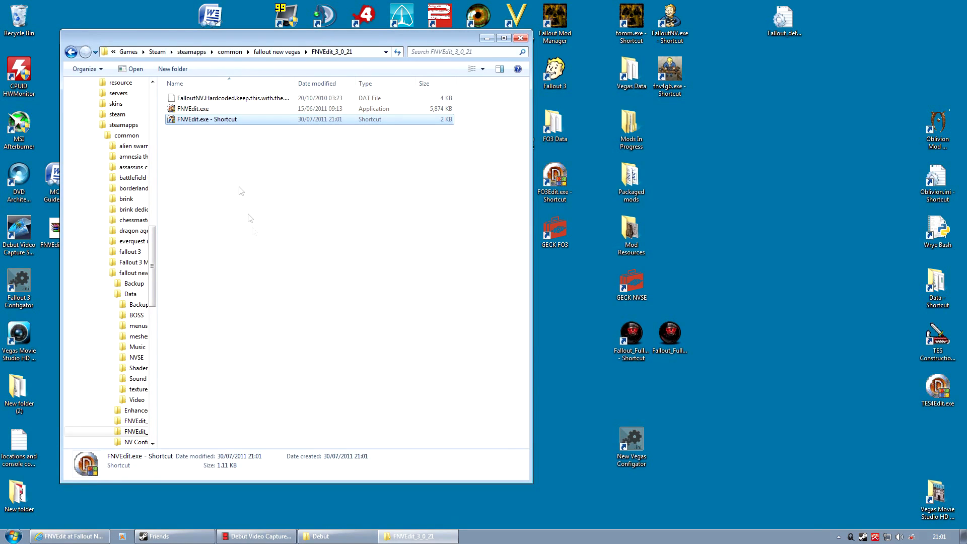
pyautogui.moveTo(199, 120); pyautogui.dragTo(633, 411)
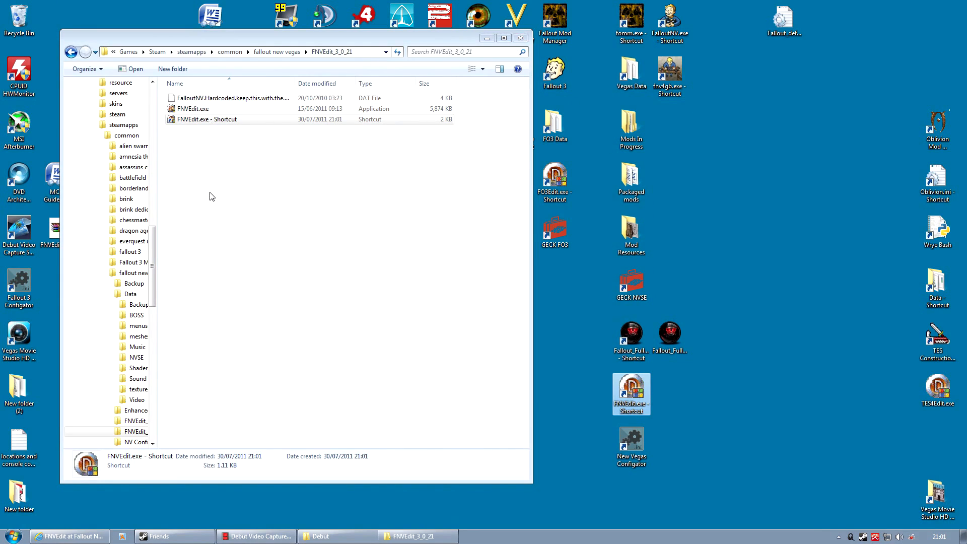
pyautogui.click(206, 176)
# - Launch FNVEdit.exe, review the plugin list, load the plugins ticked by default, and close the program
pyautogui.click(199, 110)
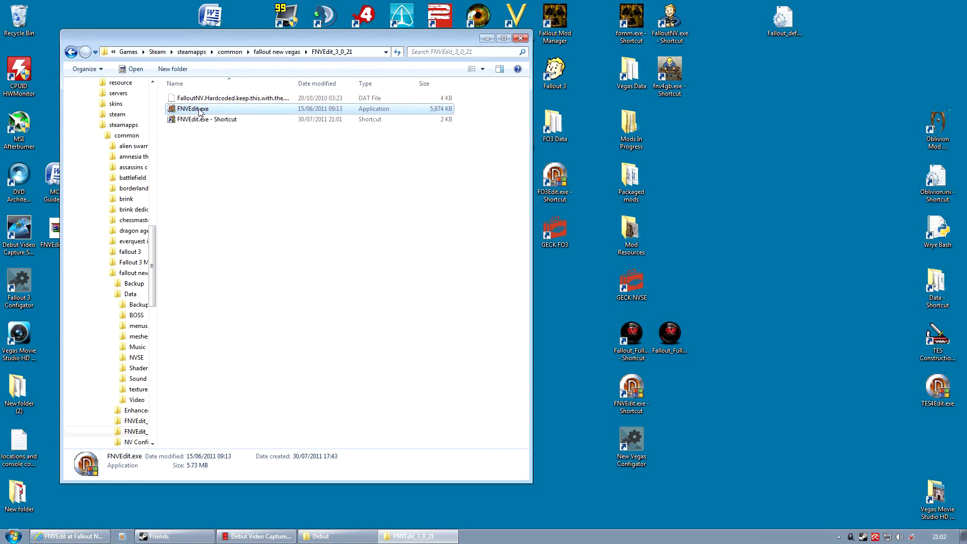
pyautogui.doubleClick(193, 109)
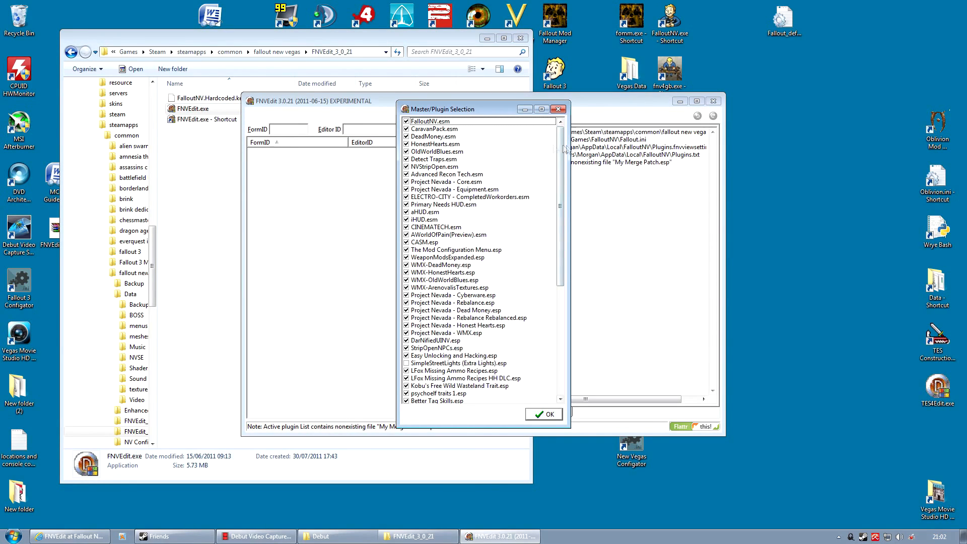
pyautogui.moveTo(562, 151)
pyautogui.mouseDown()
pyautogui.moveTo(572, 272)
pyautogui.moveTo(562, 137)
pyautogui.moveTo(568, 267)
pyautogui.moveTo(563, 151)
pyautogui.mouseUp()
pyautogui.moveTo(563, 263); pyautogui.dragTo(552, 379)
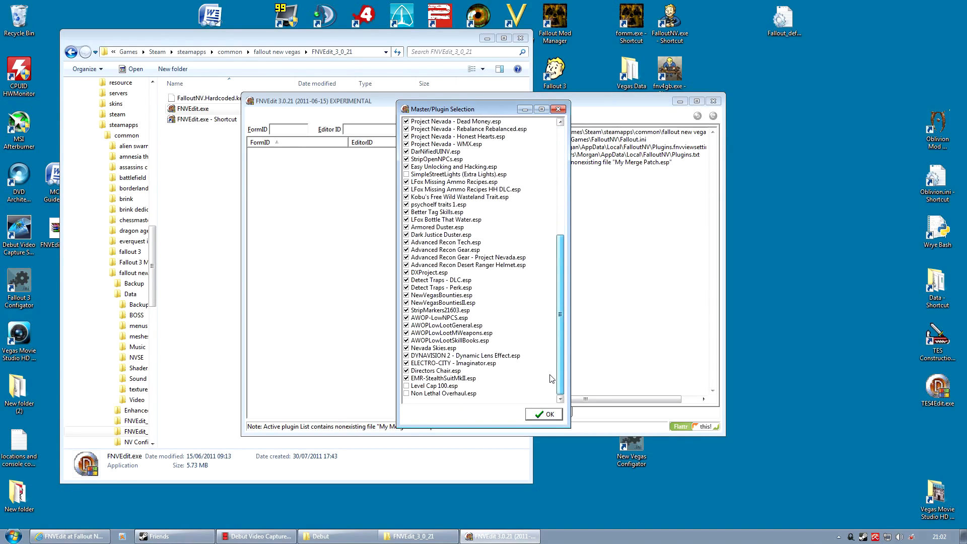
pyautogui.moveTo(560, 278); pyautogui.dragTo(555, 160)
pyautogui.rightClick(487, 172)
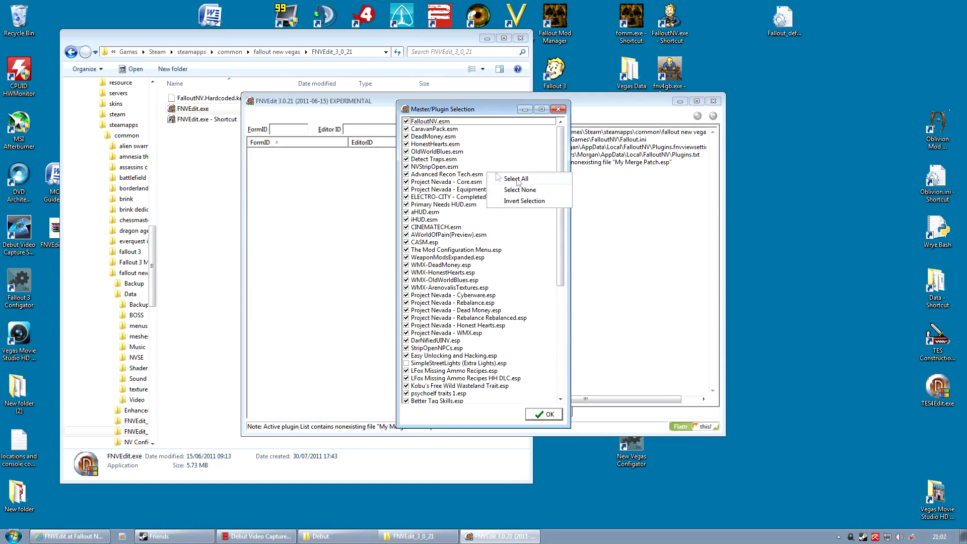
pyautogui.click(561, 146)
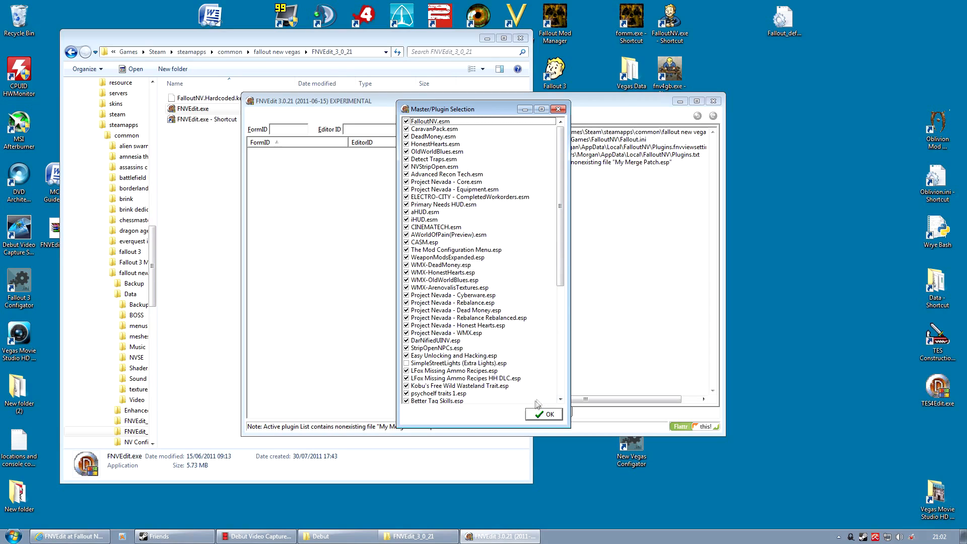
pyautogui.click(549, 415)
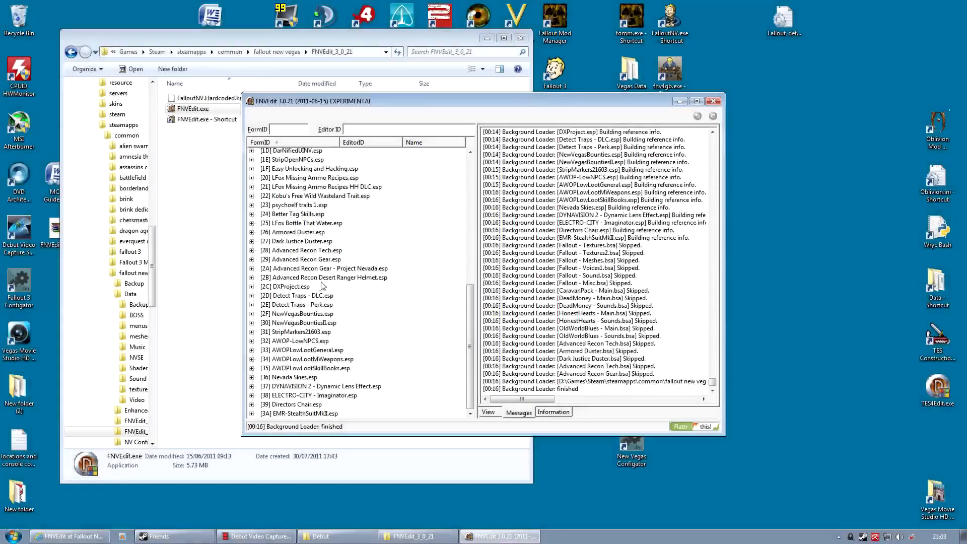
pyautogui.click(712, 102)
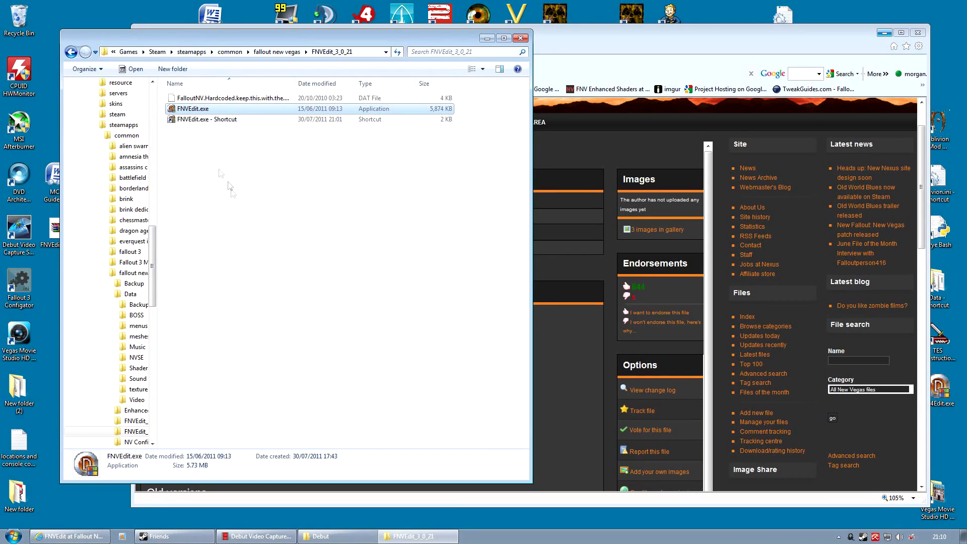
# - Relaunch FNVEdit.exe, clear the whole plugin selection, and tick only FalloutNV.esm, DeadMoney.esm, HonestHearts.esm and OldWorldBlues.esm
pyautogui.doubleClick(200, 110)
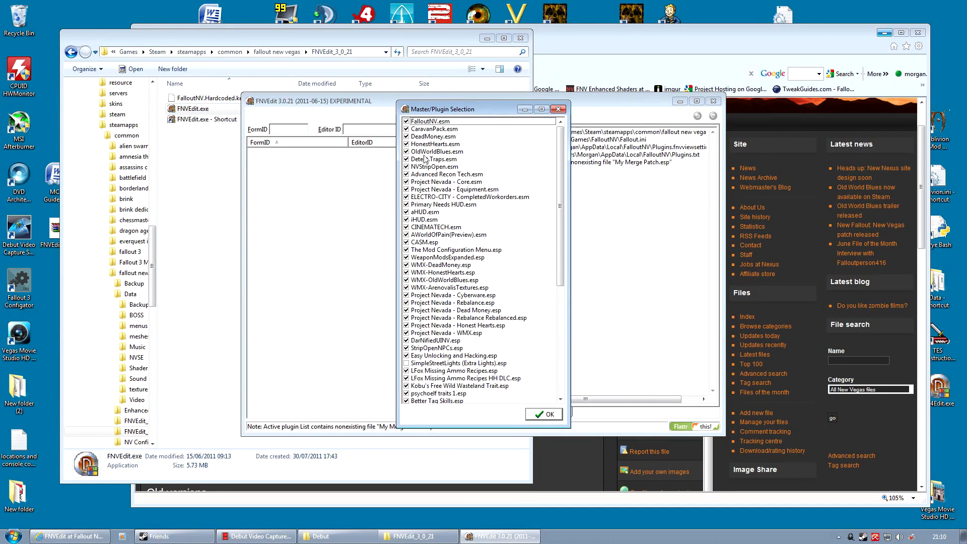
pyautogui.rightClick(425, 158)
pyautogui.click(446, 173)
pyautogui.click(406, 122)
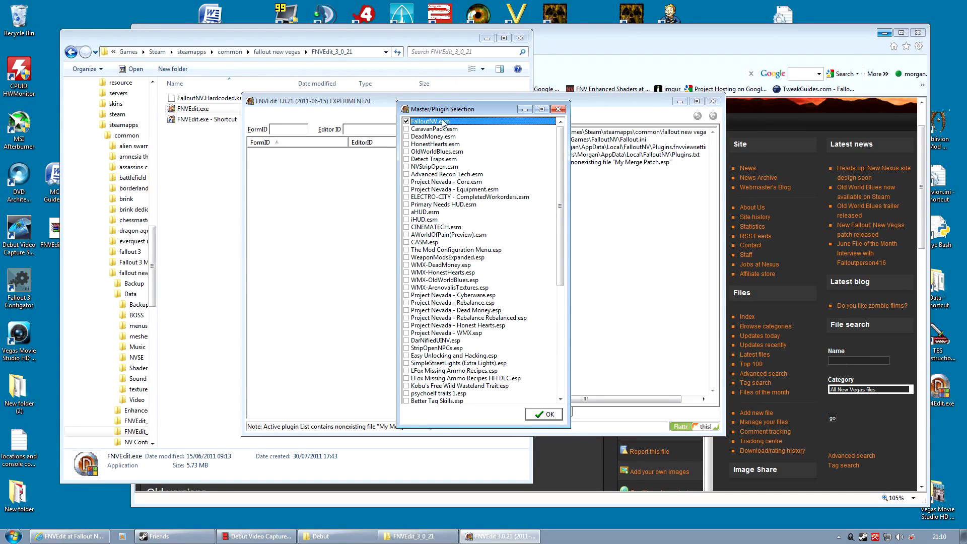
pyautogui.click(407, 137)
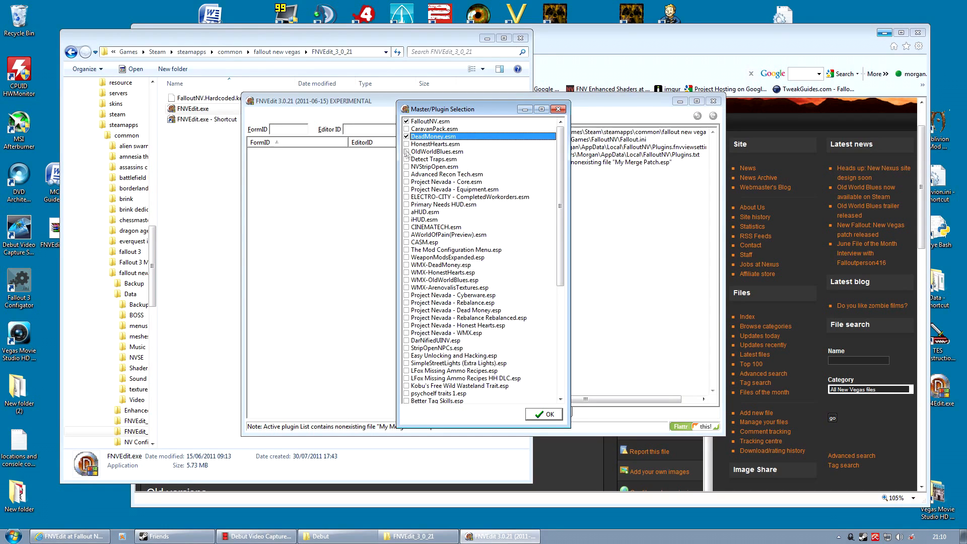
pyautogui.click(406, 144)
pyautogui.click(407, 152)
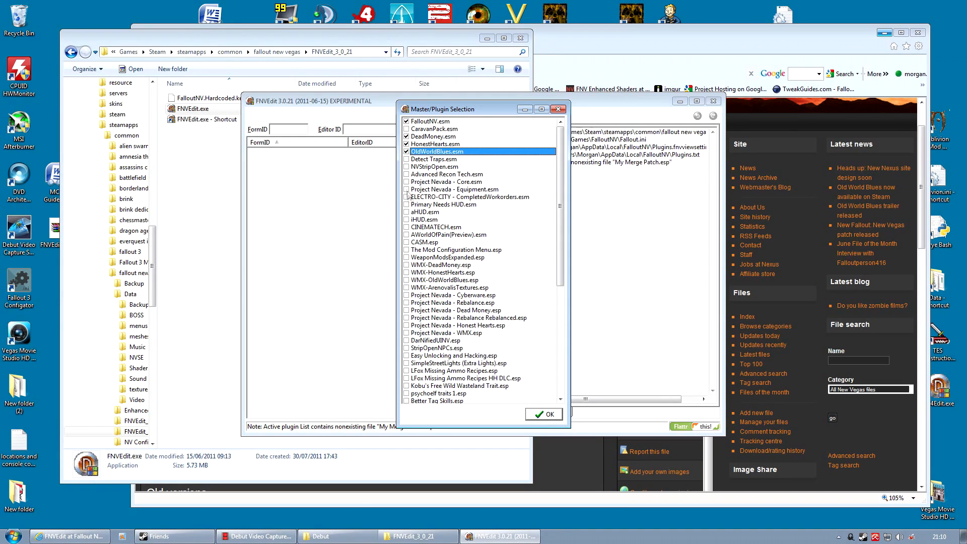
# - Add Project Nevada - Equipment.esm, WeaponModsExpanded.esp, WMX-DeadMoney.esp, WMX-HonestHearts.esp and WMX-OldWorldBlues.esp to the selection and load the plugins
pyautogui.click(407, 190)
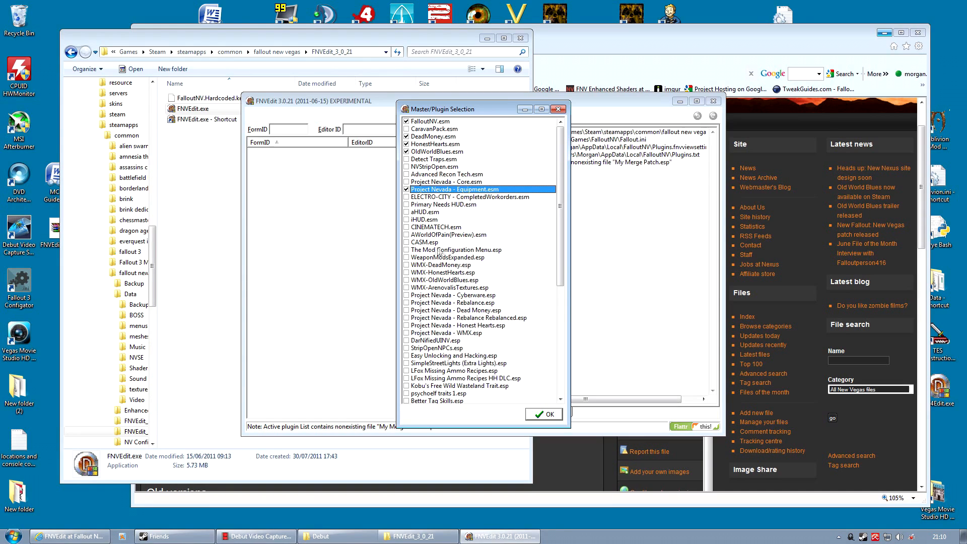
pyautogui.click(406, 257)
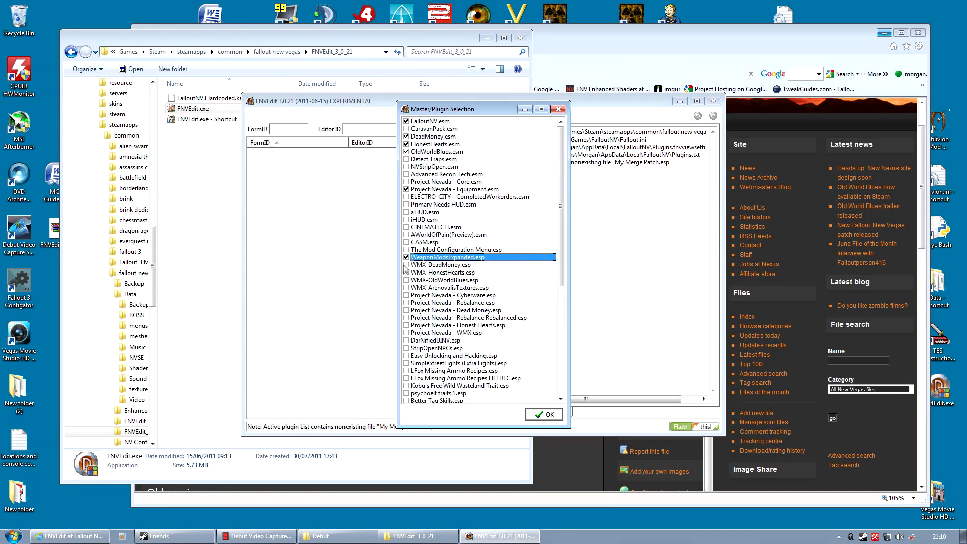
pyautogui.click(406, 265)
pyautogui.click(406, 273)
pyautogui.click(405, 280)
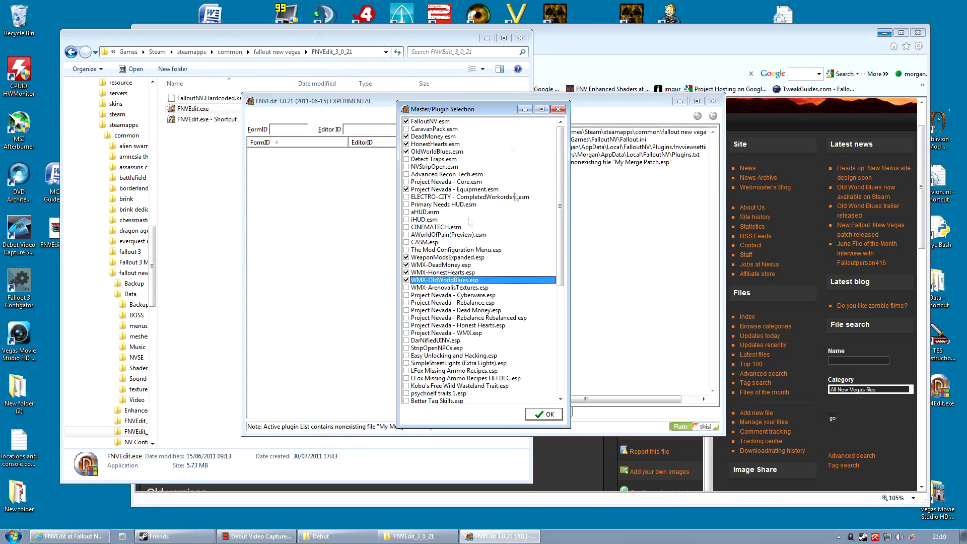
pyautogui.click(543, 418)
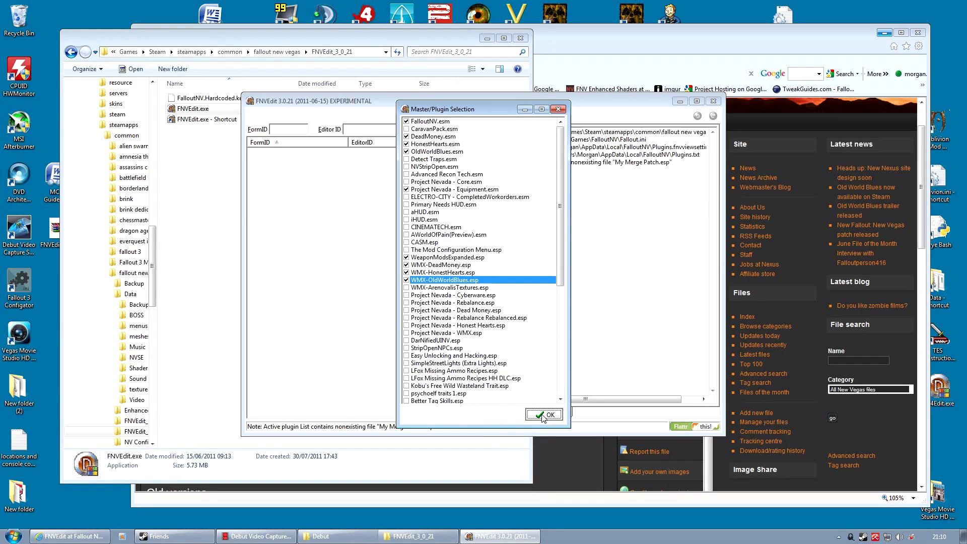
pyautogui.click(543, 418)
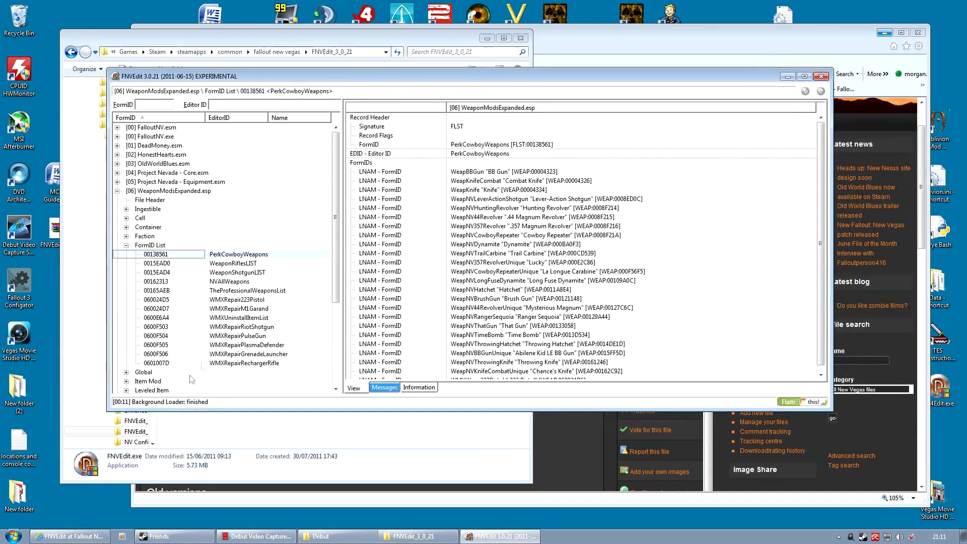
# - Compare the PerkCowboyWeapons and WeaponRiflesLIST records in the FormID List of WeaponModsExpanded.esp
pyautogui.click(239, 282)
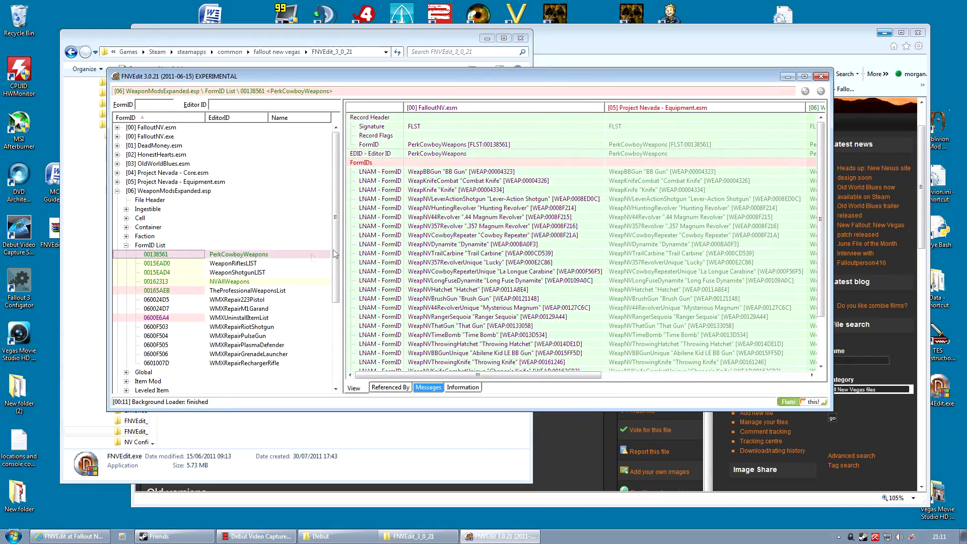
pyautogui.click(195, 264)
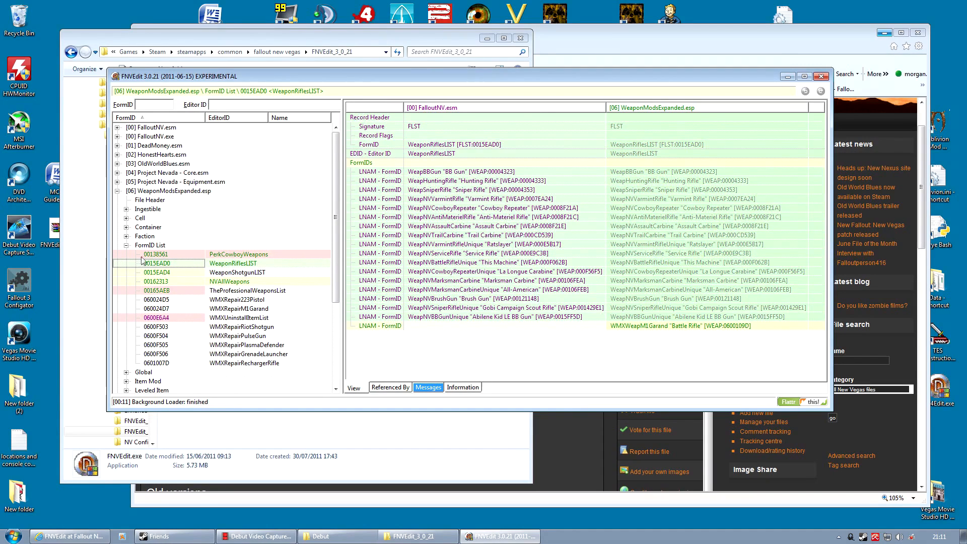
pyautogui.click(256, 255)
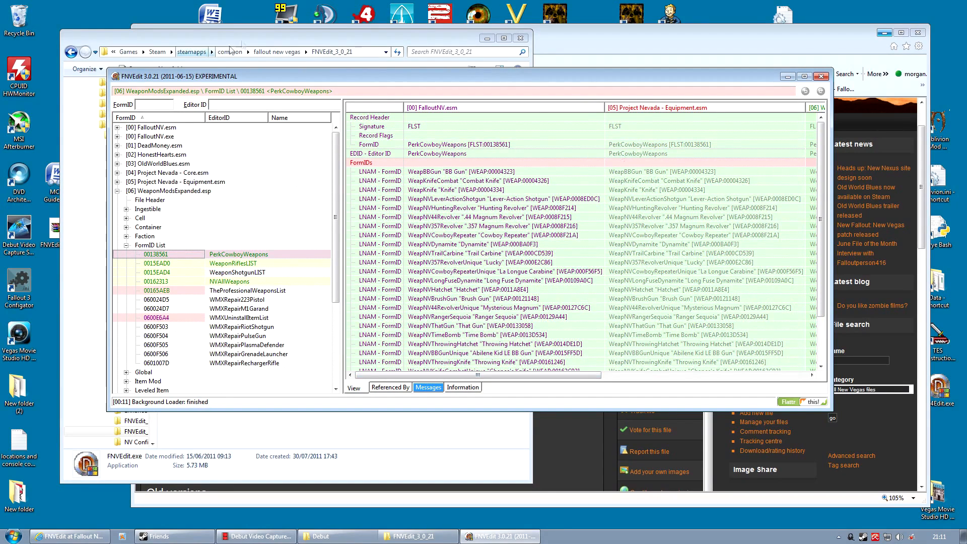
# - Enlarge the FNVEdit window and narrow the FalloutNV.esm and Project Nevada - Equipment.esm columns to fit more of the PerkCowboyWeapons comparison
pyautogui.moveTo(254, 77); pyautogui.dragTo(190, 56)
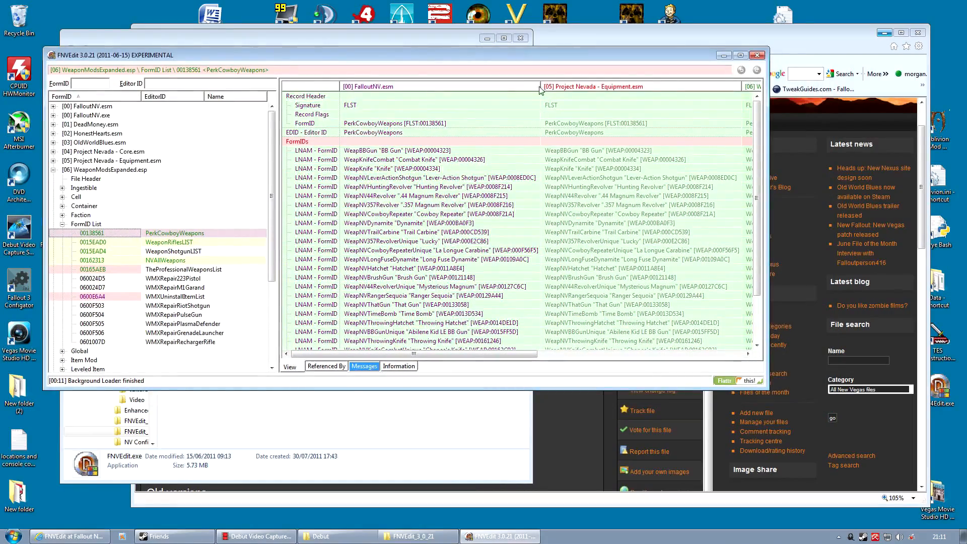
pyautogui.moveTo(539, 87); pyautogui.dragTo(467, 91)
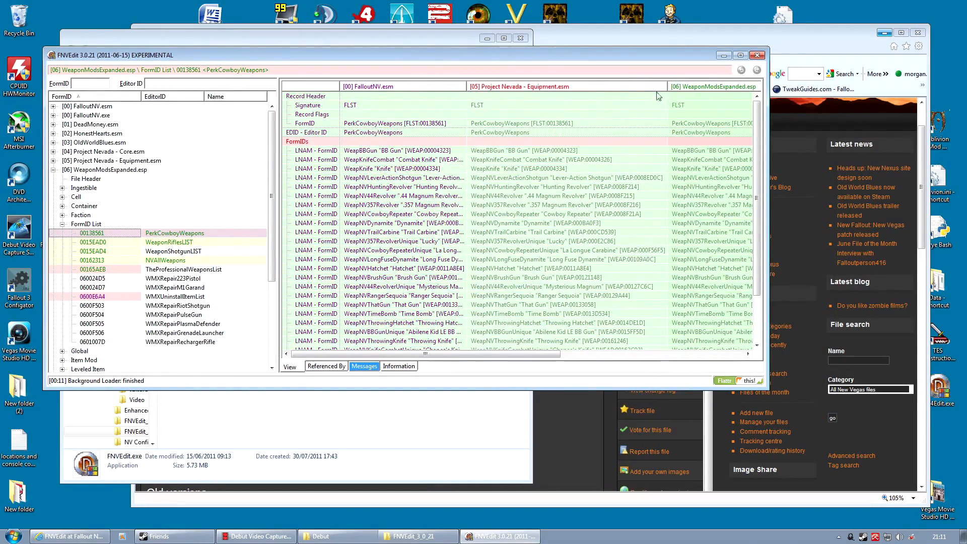
pyautogui.moveTo(667, 87); pyautogui.dragTo(598, 88)
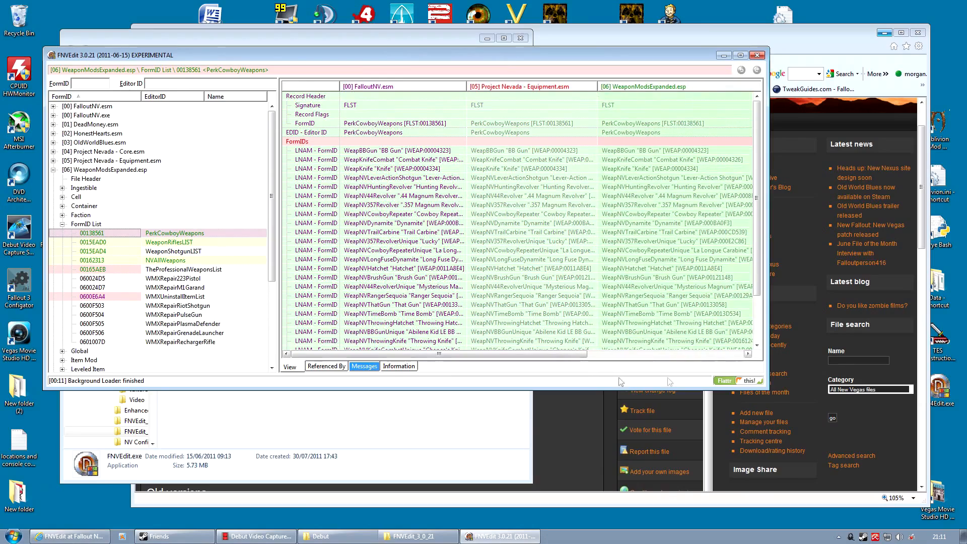
pyautogui.moveTo(766, 333); pyautogui.dragTo(960, 333)
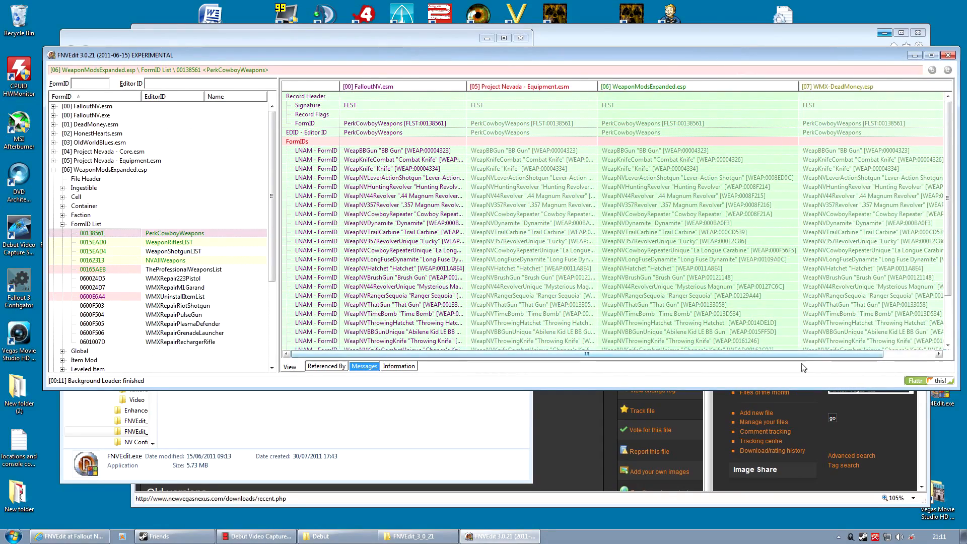
pyautogui.moveTo(799, 354); pyautogui.dragTo(639, 330)
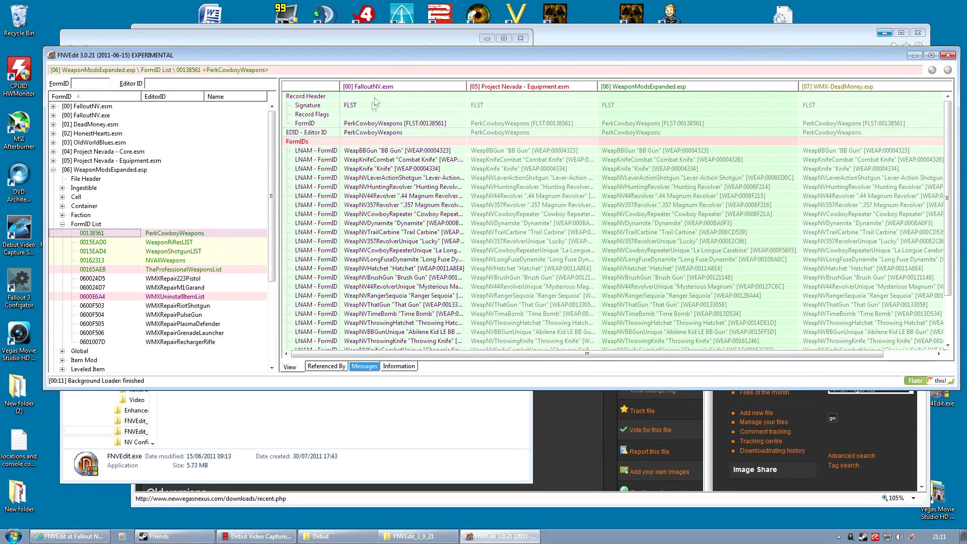
pyautogui.moveTo(623, 391); pyautogui.dragTo(633, 513)
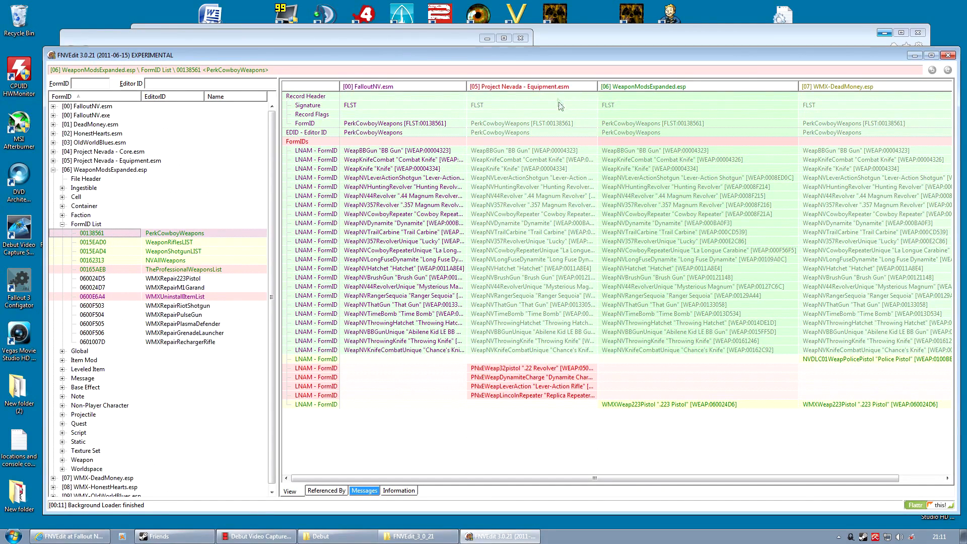
# - Examine the conflicting PerkCowboyWeapons entries added by Project Nevada - Equipment.esm, WeaponModsExpanded.esp and WMX-DeadMoney.esp
pyautogui.click(486, 369)
pyautogui.press('Down')
pyautogui.press('Down')
pyautogui.press('Down')
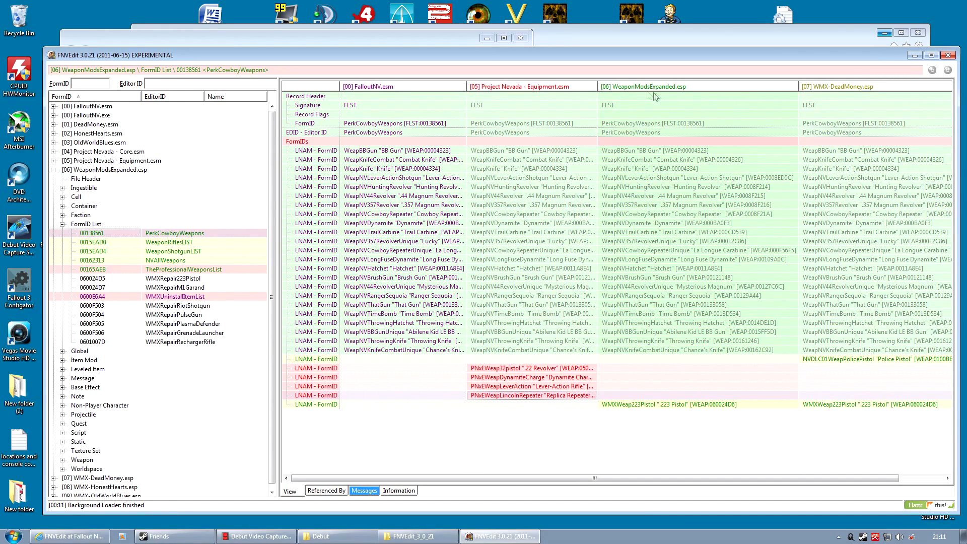
pyautogui.click(637, 406)
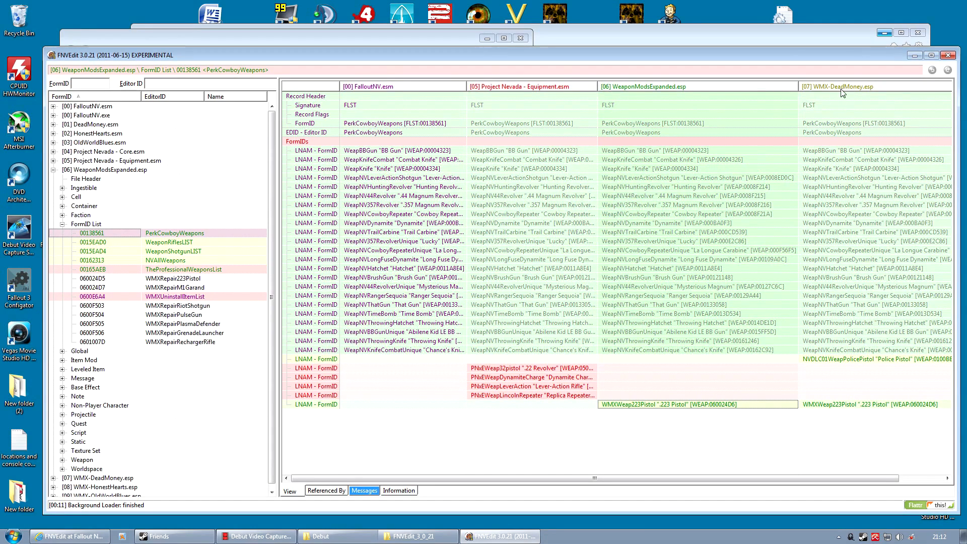
pyautogui.click(837, 360)
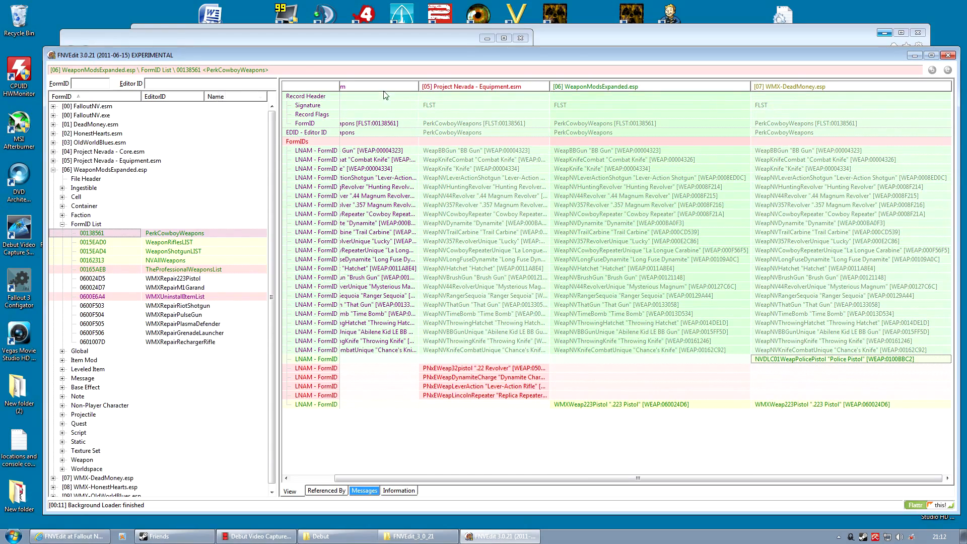
pyautogui.moveTo(517, 479); pyautogui.dragTo(677, 420)
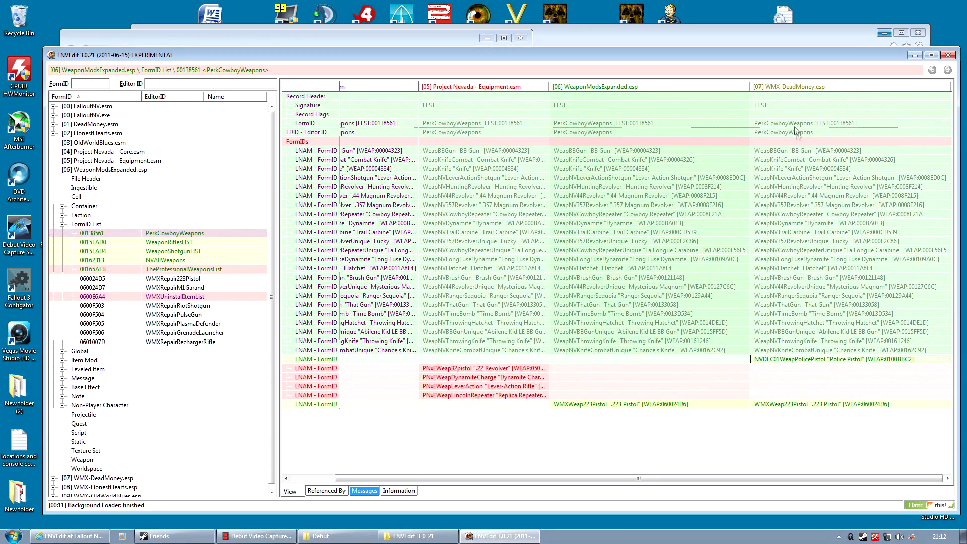
pyautogui.doubleClick(803, 359)
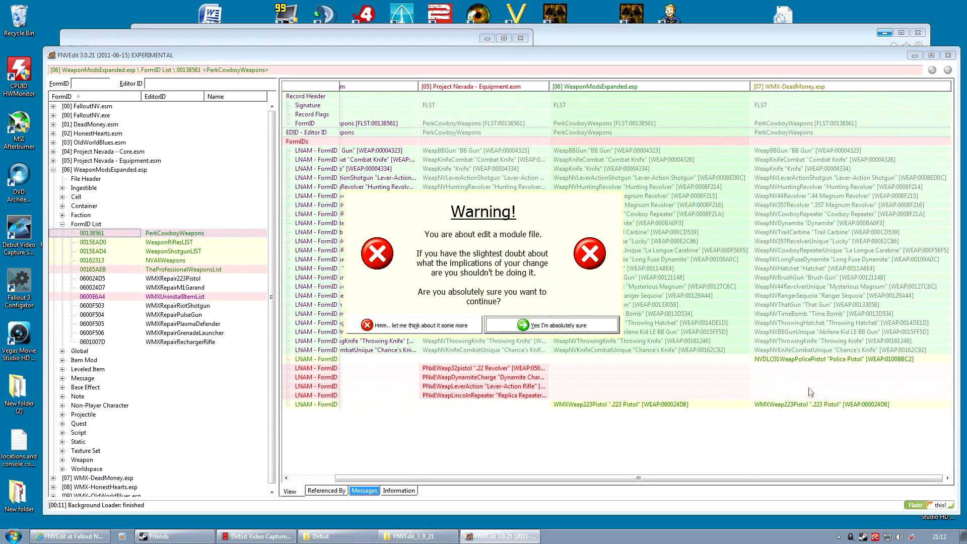
pyautogui.click(438, 326)
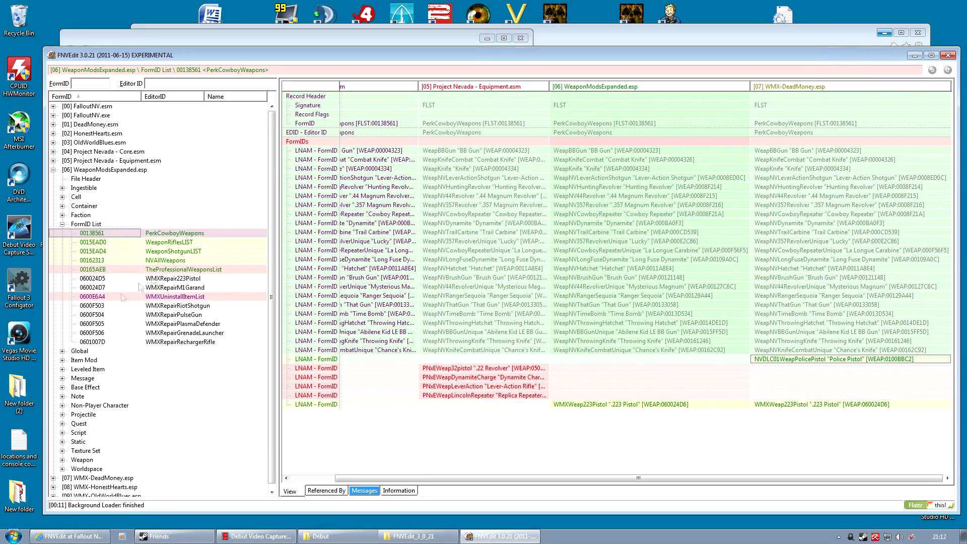
# - Restart FNVEdit and load the full default selection of active plugins
pyautogui.click(954, 58)
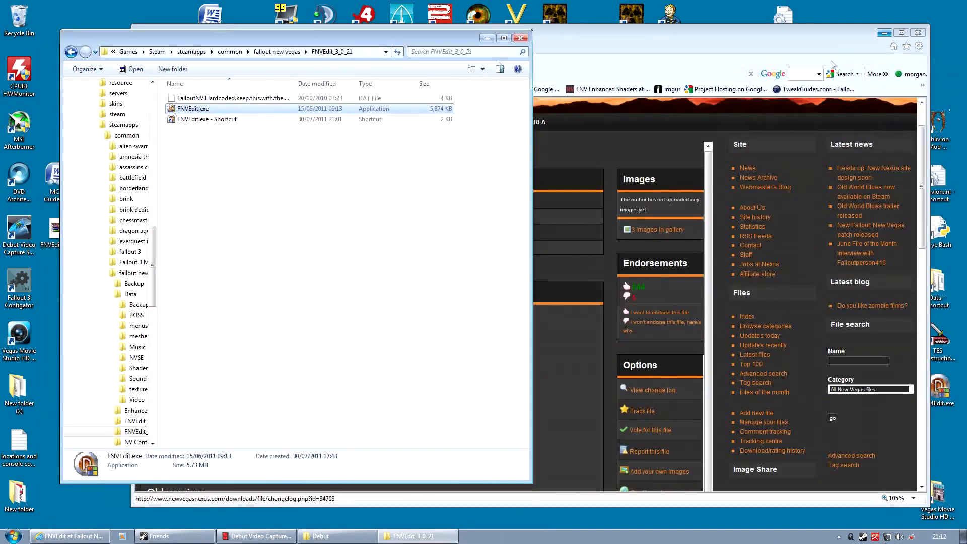
pyautogui.doubleClick(195, 113)
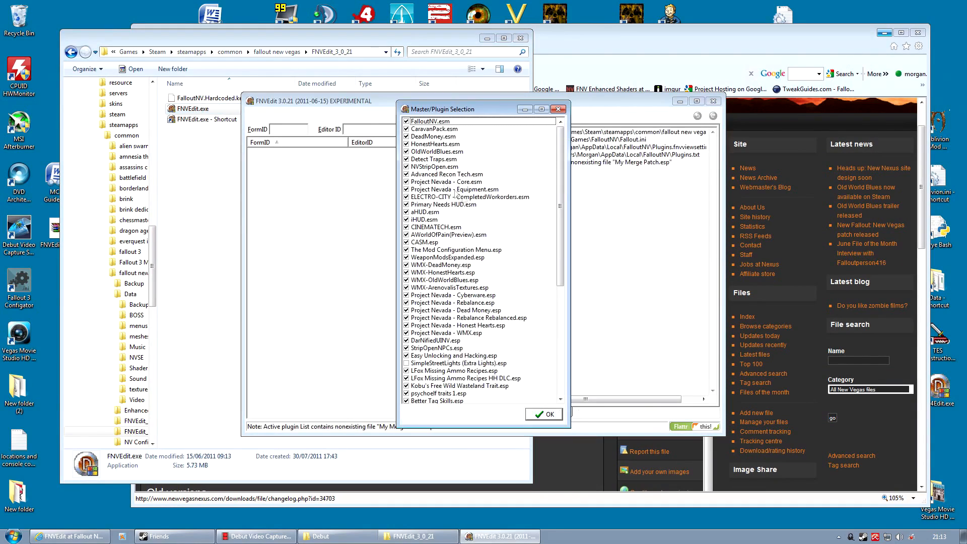
pyautogui.scroll(-5, 436, 175)
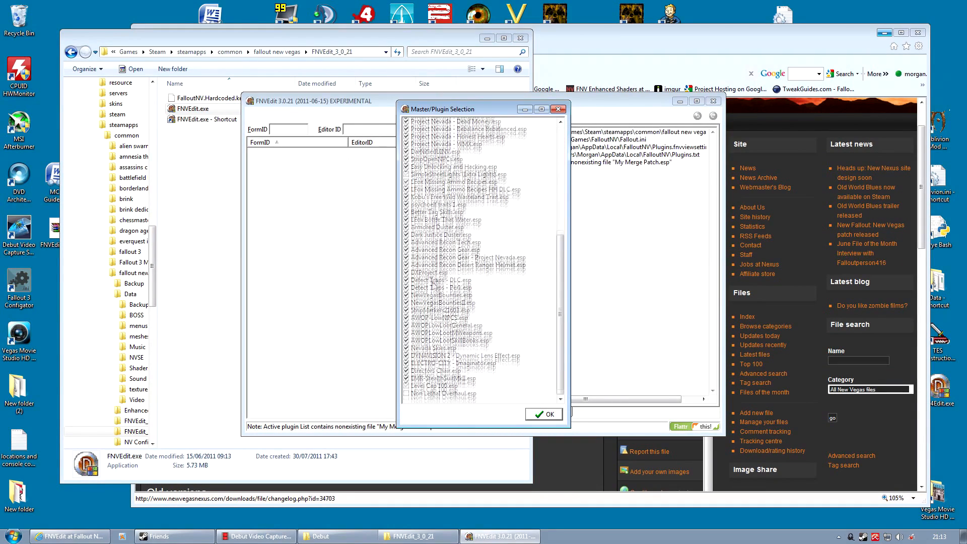
pyautogui.click(545, 416)
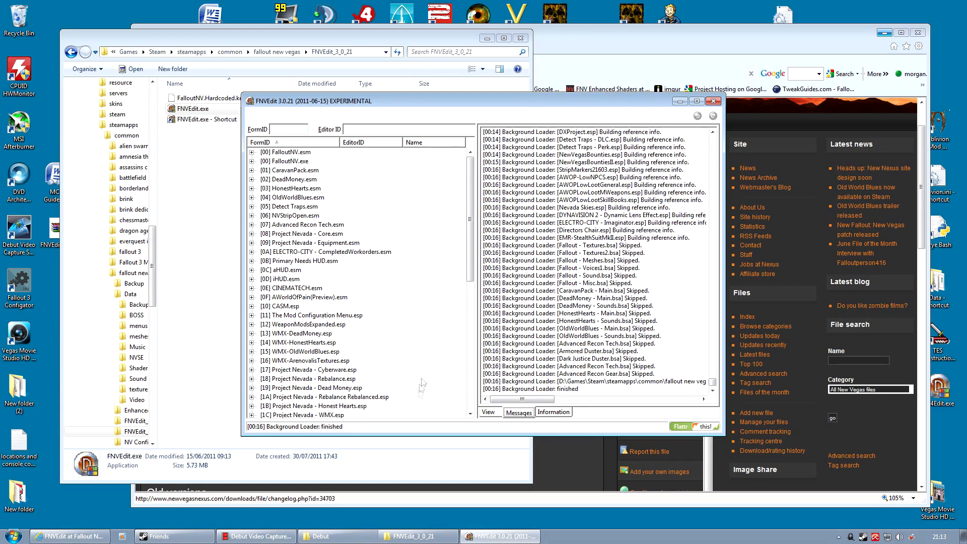
# - Create a merged patch from the loaded plugins with the filename My Merge Patch
pyautogui.click(470, 322)
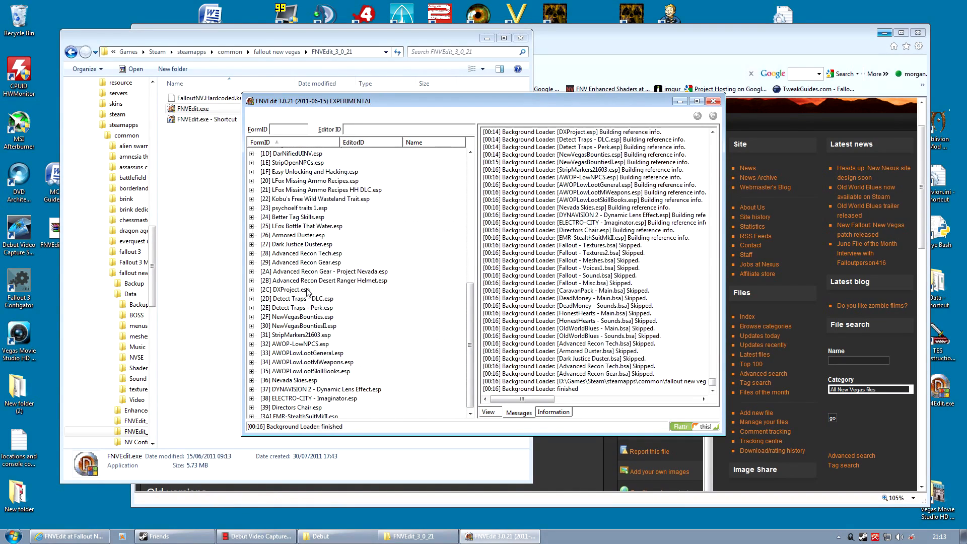
pyautogui.rightClick(303, 270)
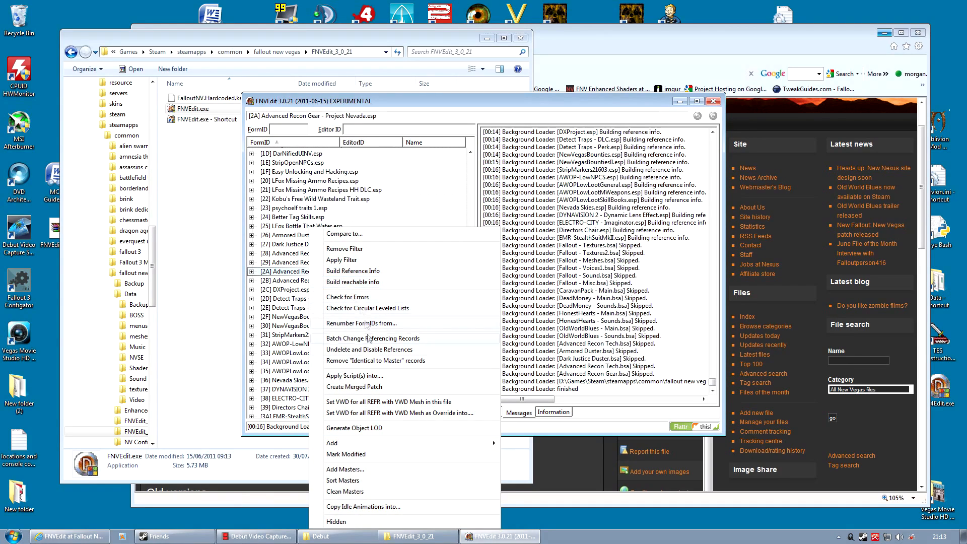
pyautogui.click(372, 388)
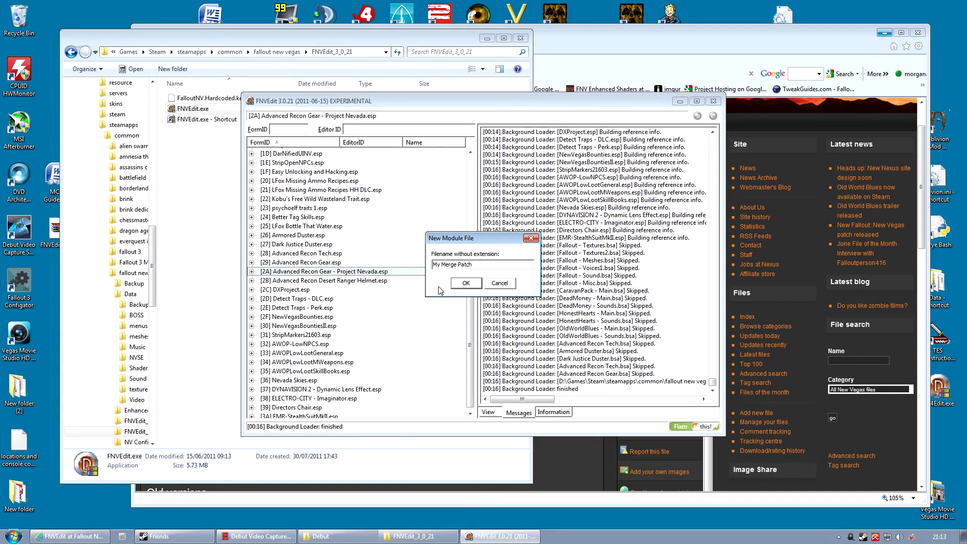
pyautogui.click(461, 284)
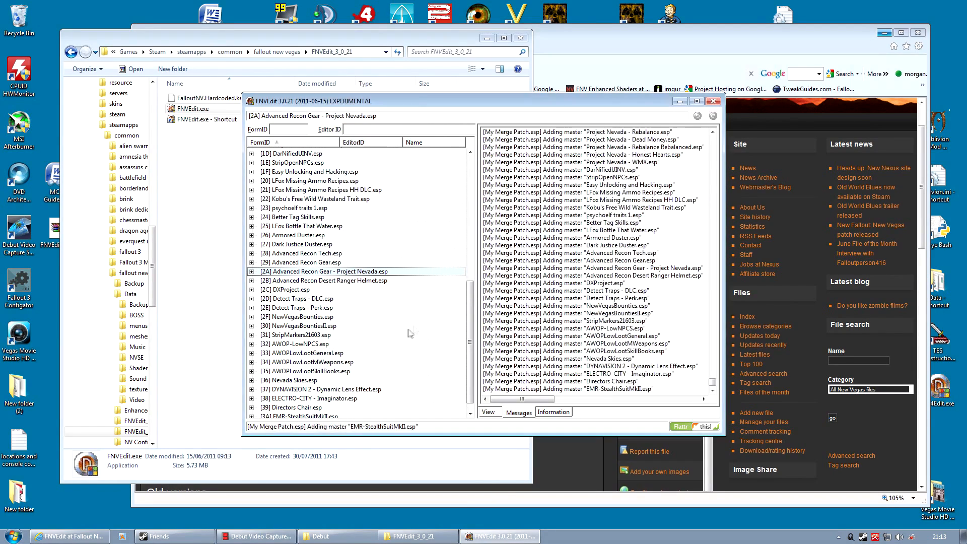
# - Examine the master files listed in the File Header of My Merge Patch.esp
pyautogui.click(290, 415)
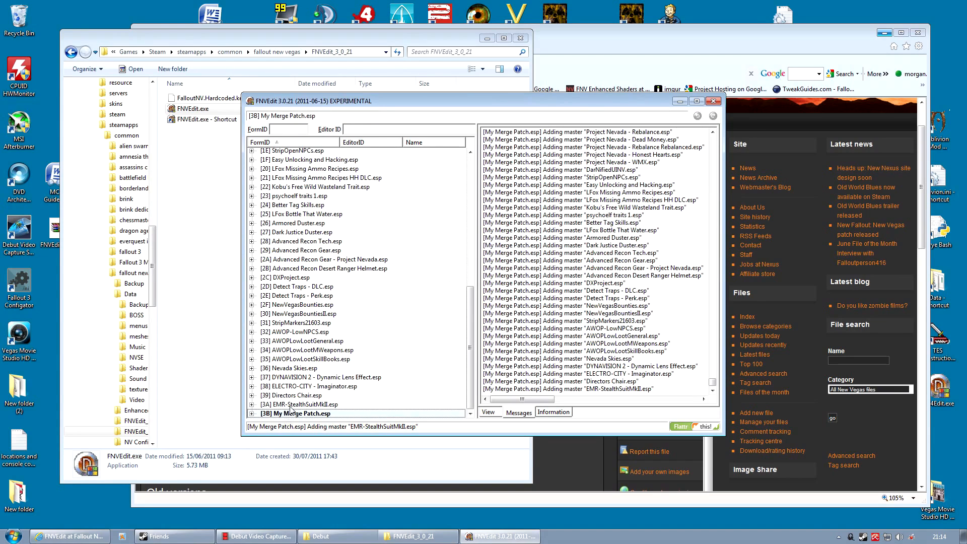
pyautogui.click(252, 413)
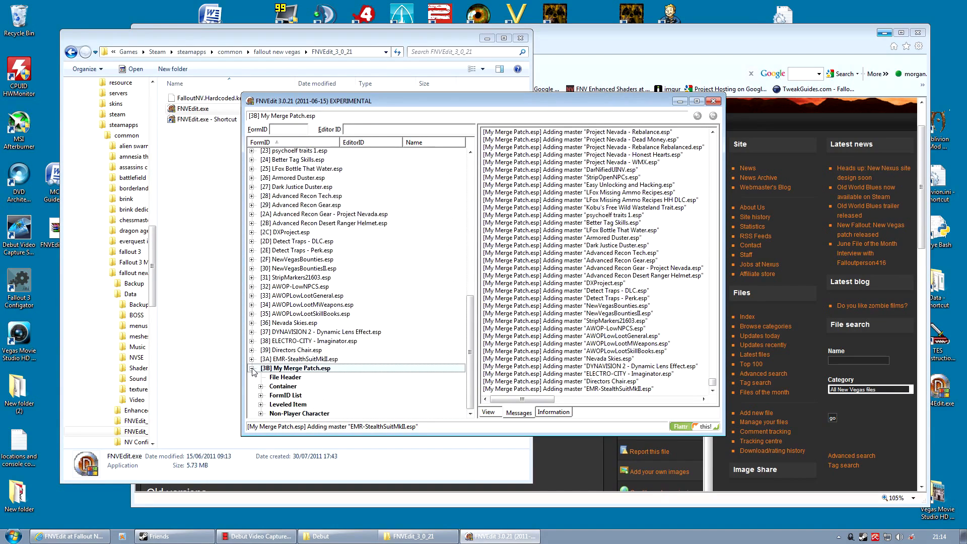
pyautogui.click(277, 377)
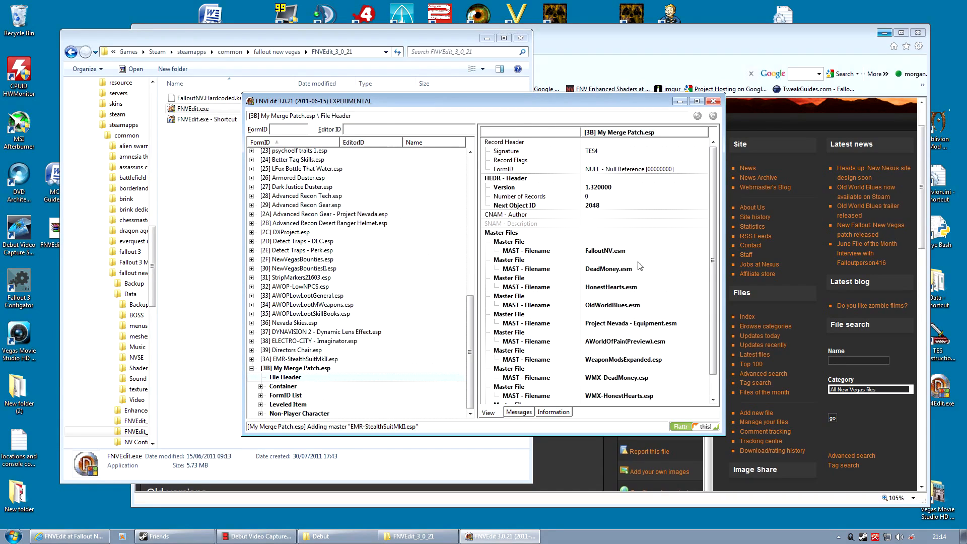
pyautogui.scroll(-1, 715, 262)
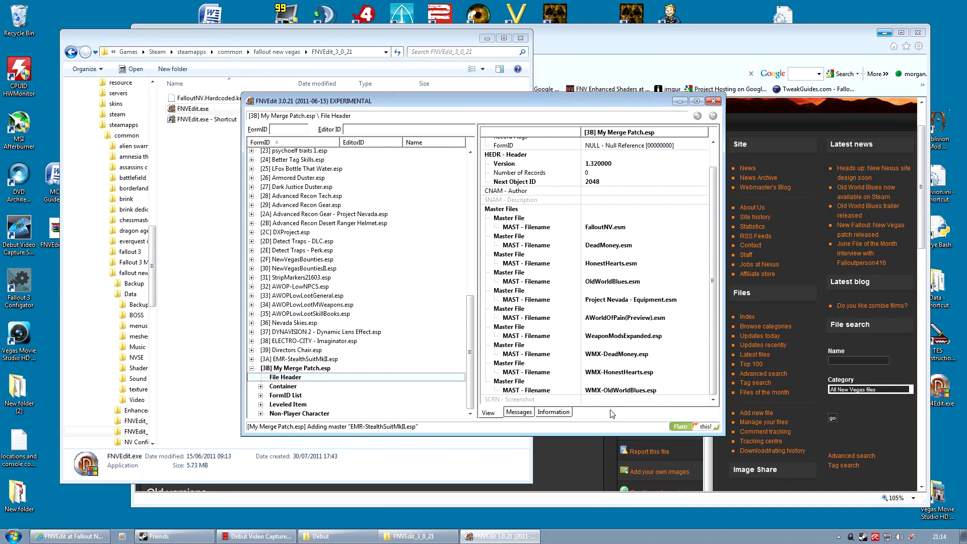
# - Review the Container records merged into My Merge Patch.esp, then collapse the group
pyautogui.click(264, 389)
pyautogui.click(261, 386)
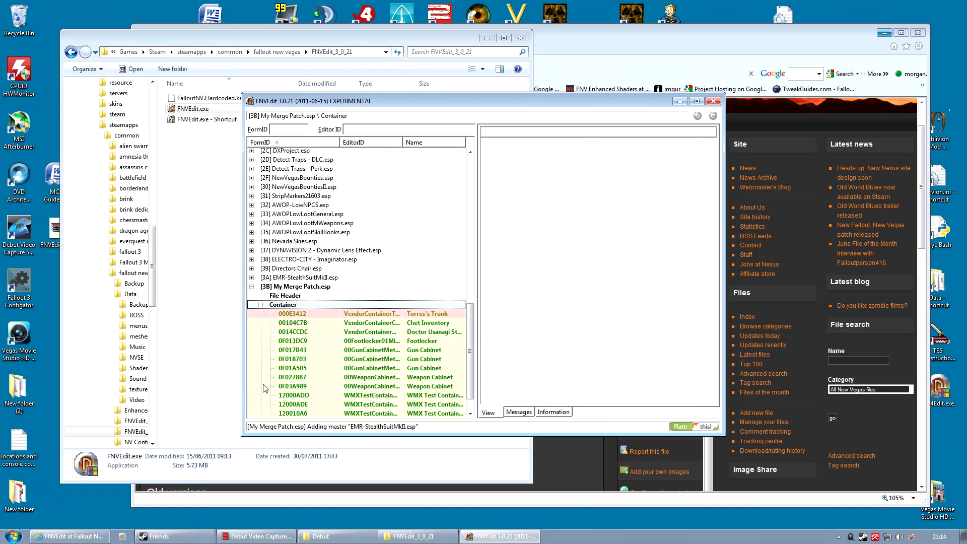
pyautogui.scroll(-4, 262, 388)
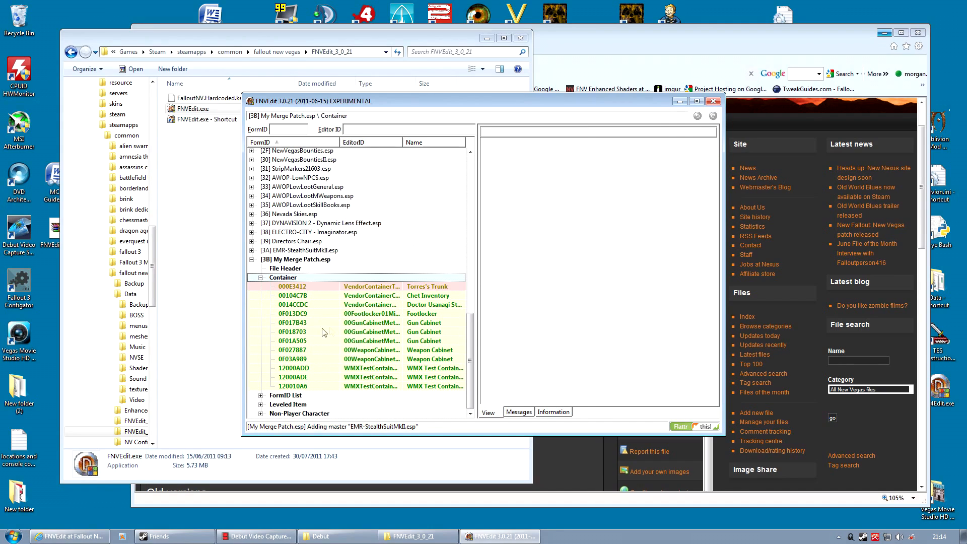
pyautogui.click(260, 277)
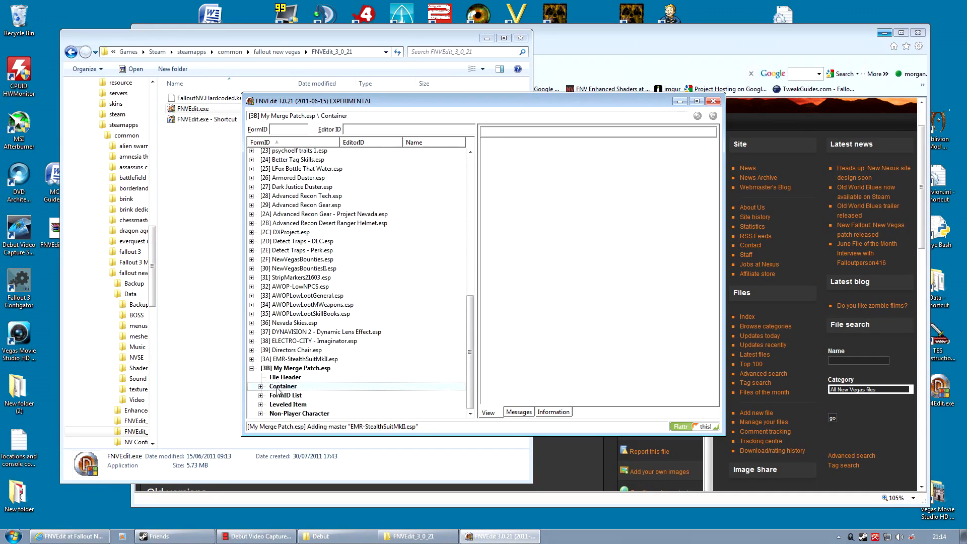
# - Display the PerkCowboyWeapons record from the FormID List of My Merge Patch.esp
pyautogui.click(260, 396)
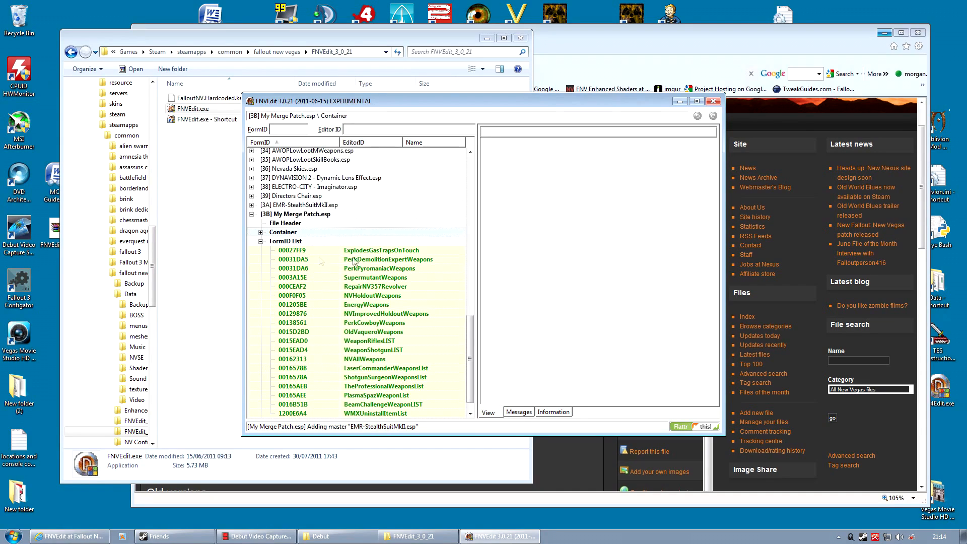
pyautogui.scroll(-1, 347, 250)
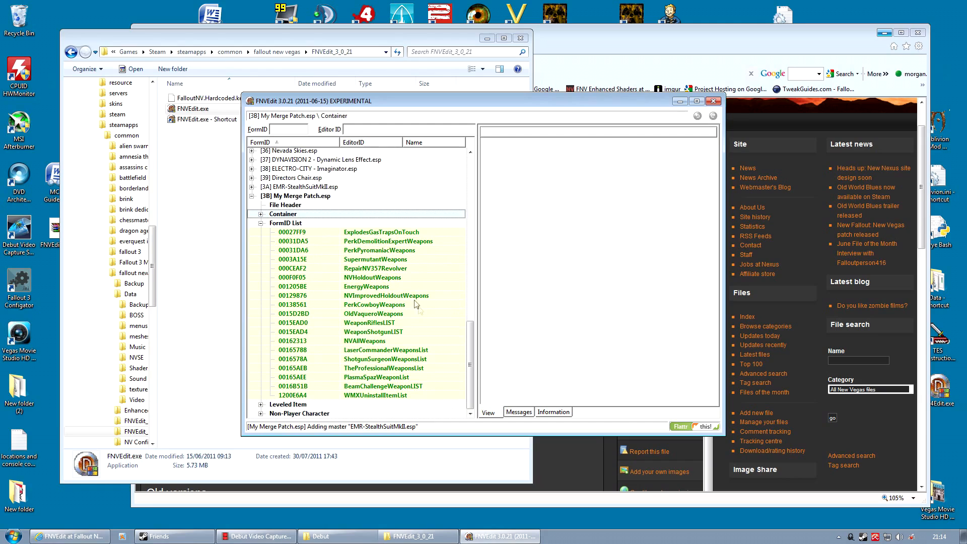
pyautogui.click(384, 304)
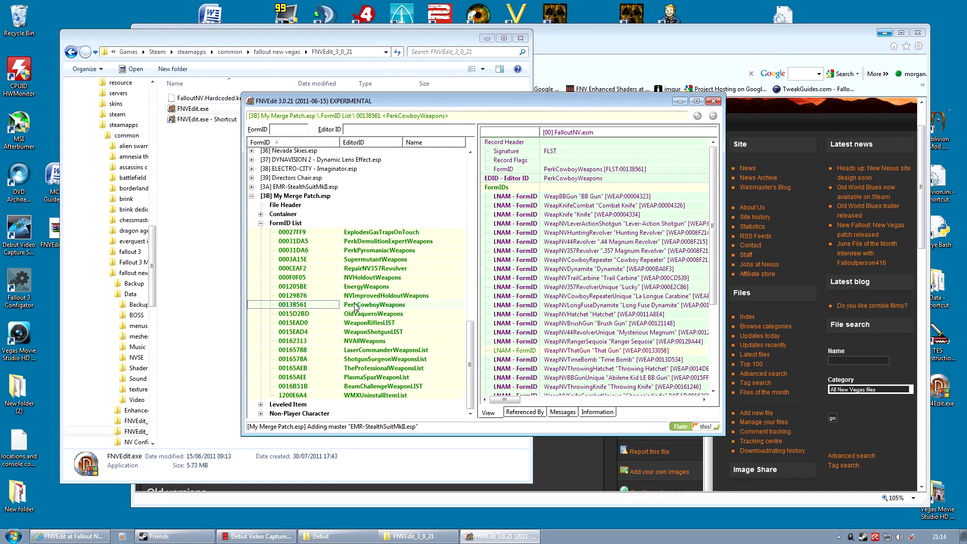
# - Enlarge the FNVEdit window and narrow the FalloutNV, Project Nevada - Equipment, AWorldOfPain(Preview) and WeaponModsExpanded columns of the comparison
pyautogui.moveTo(439, 102); pyautogui.dragTo(226, 30)
pyautogui.moveTo(509, 365); pyautogui.dragTo(948, 497)
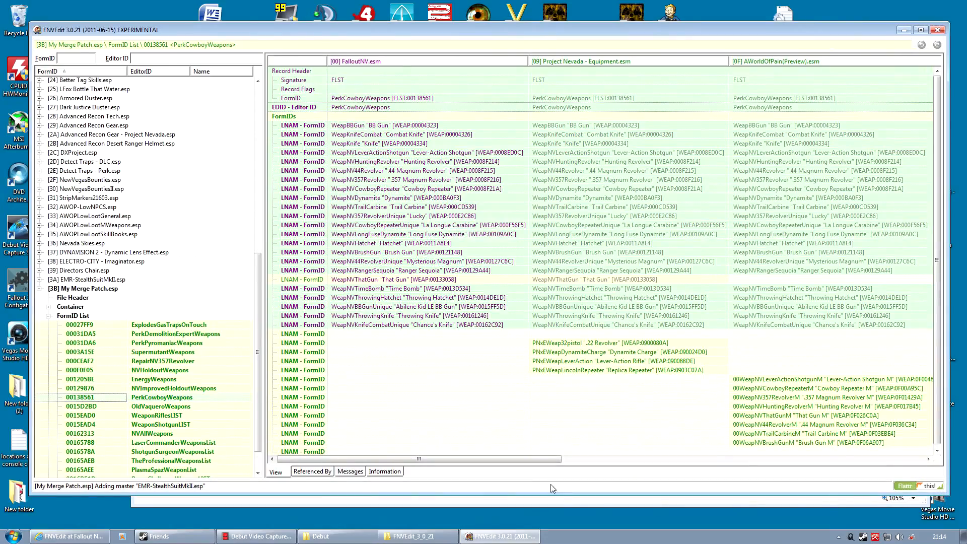
pyautogui.moveTo(530, 60); pyautogui.dragTo(458, 61)
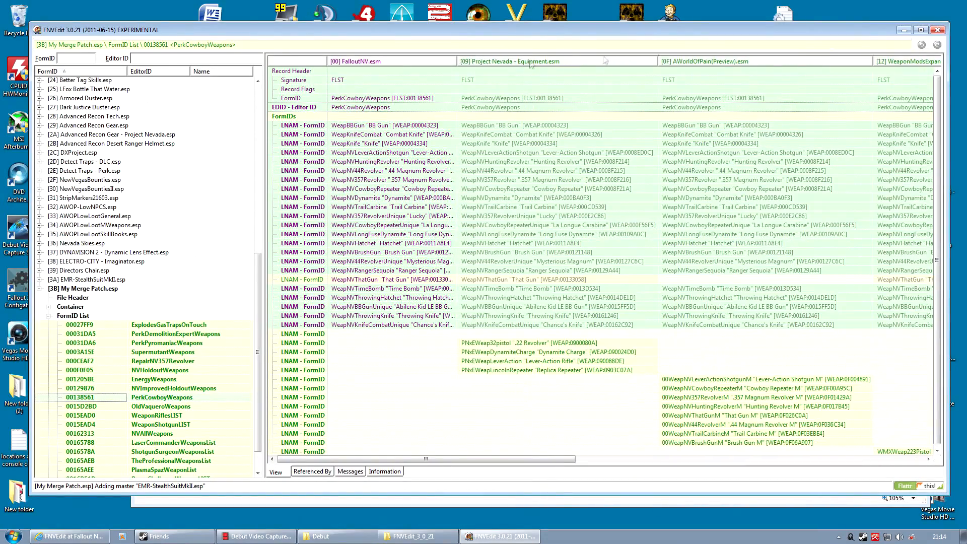
pyautogui.moveTo(658, 66); pyautogui.dragTo(583, 67)
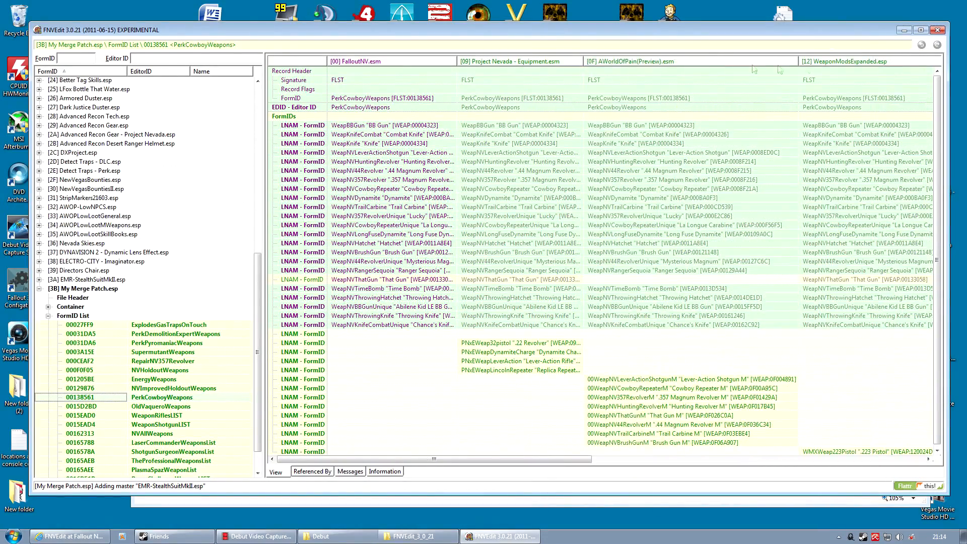
pyautogui.moveTo(800, 63); pyautogui.dragTo(708, 63)
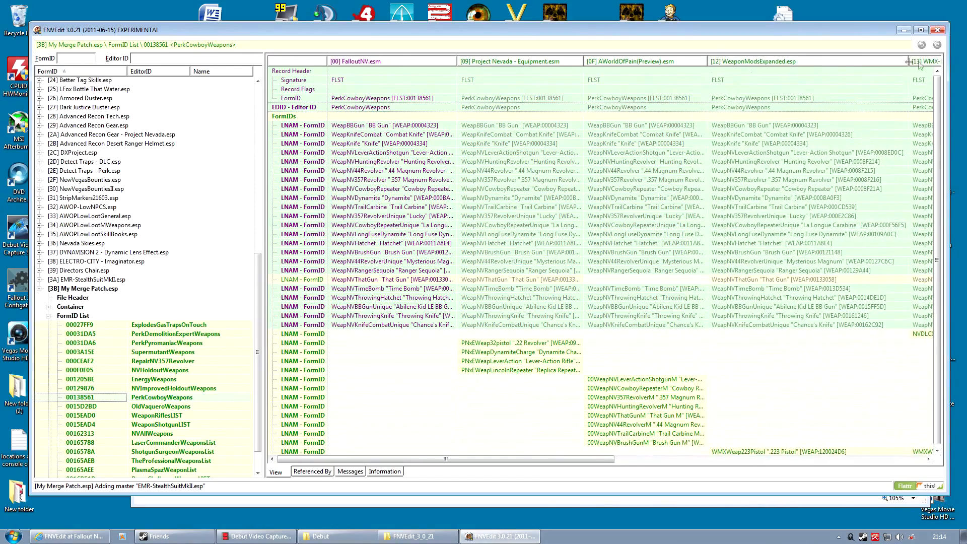
pyautogui.moveTo(908, 61); pyautogui.dragTo(834, 61)
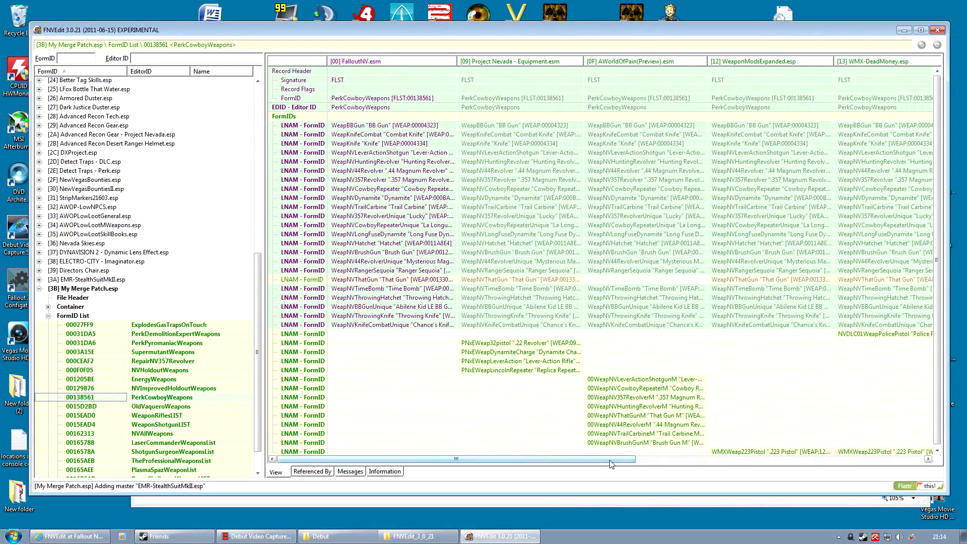
# - Compare the PerkCowboyWeapons entries in My Merge Patch.esp with those in WMX-DeadMoney.esp and Project Nevada - WMX.esp
pyautogui.moveTo(610, 459); pyautogui.dragTo(836, 456)
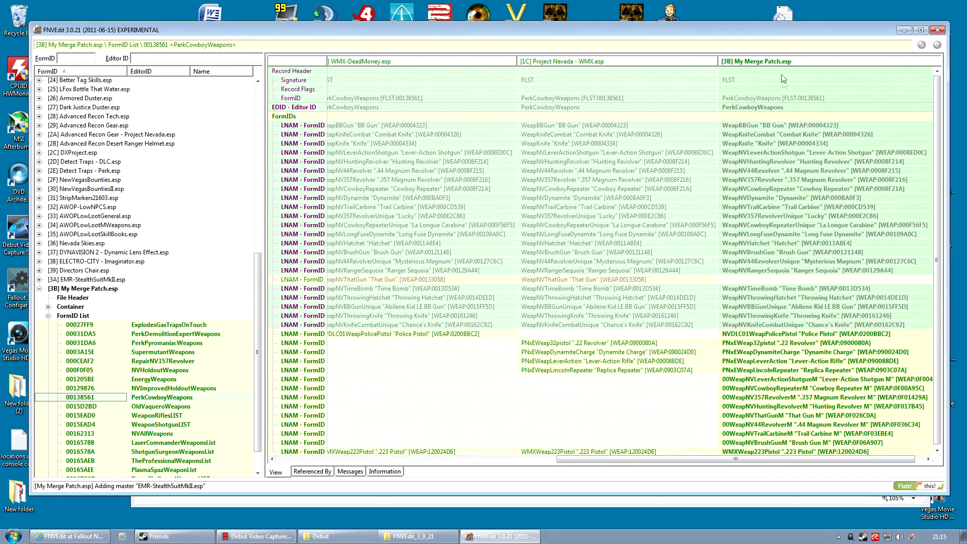
pyautogui.scroll(-1, 793, 224)
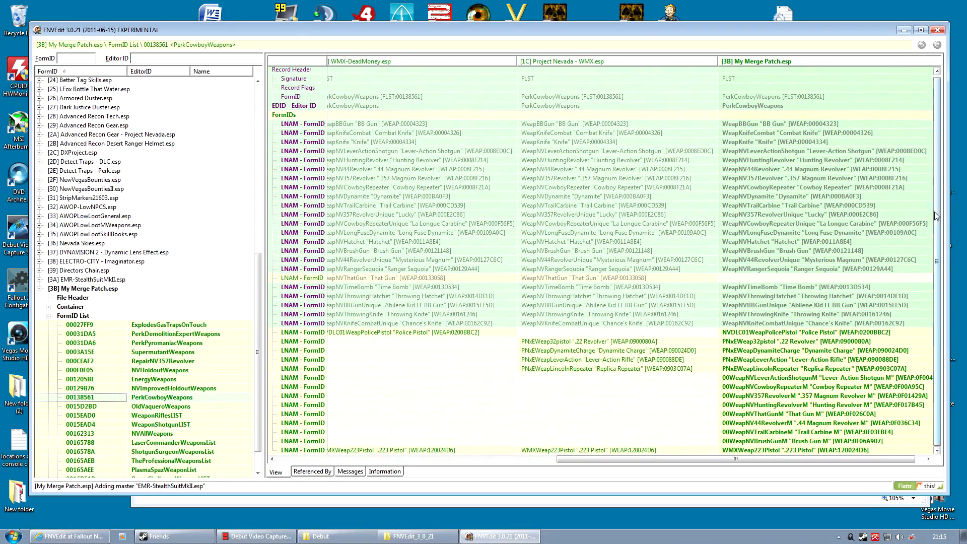
pyautogui.moveTo(645, 460)
pyautogui.mouseDown()
pyautogui.moveTo(667, 460)
pyautogui.moveTo(362, 461)
pyautogui.moveTo(654, 464)
pyautogui.mouseUp()
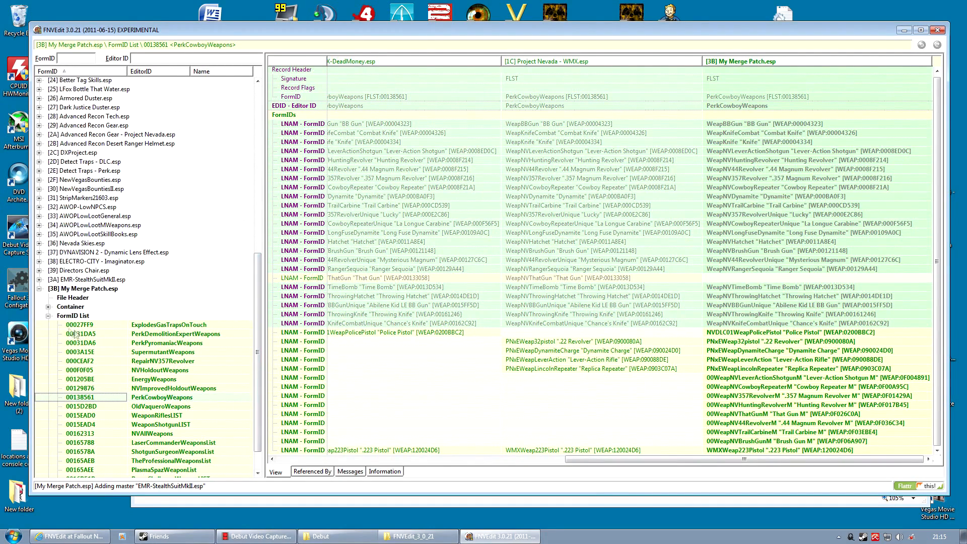
# - Review the merged records in the Non-Player Character, Leveled Item and FormID List groups of My Merge Patch.esp
pyautogui.click(48, 316)
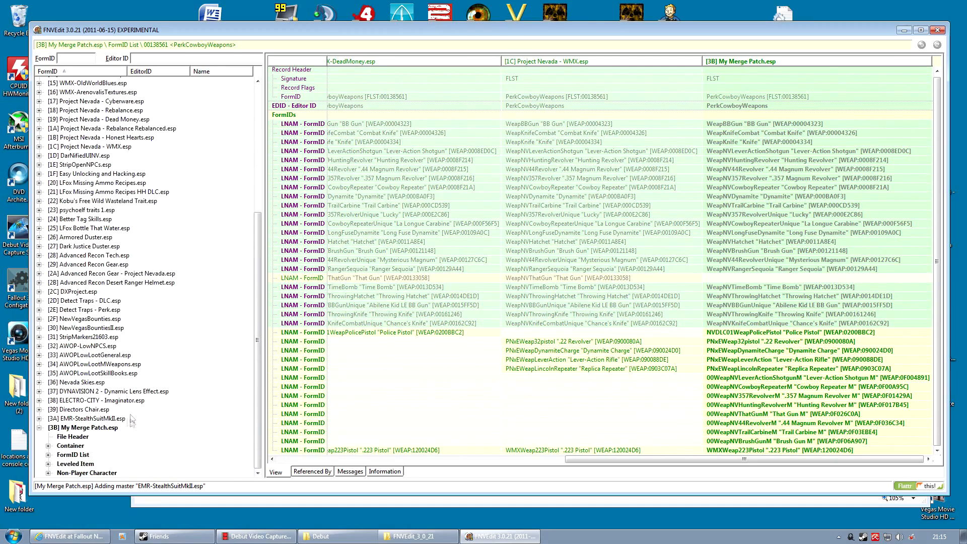
pyautogui.click(48, 473)
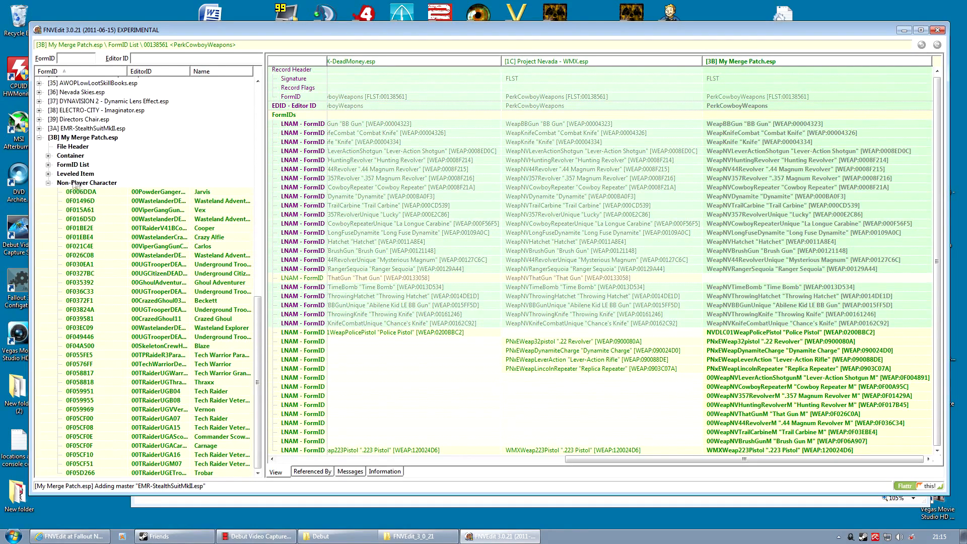
pyautogui.click(48, 174)
pyautogui.click(47, 164)
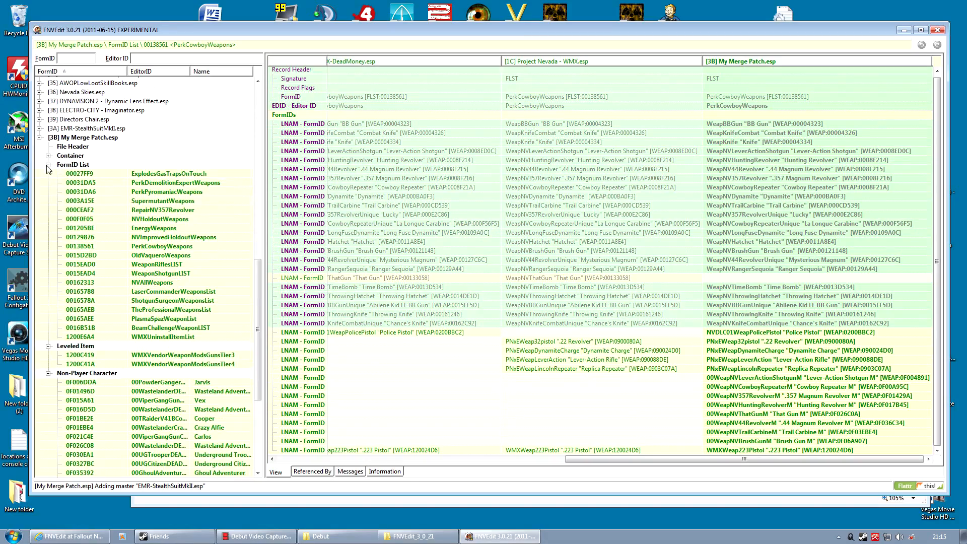
pyautogui.scroll(-7, 174, 262)
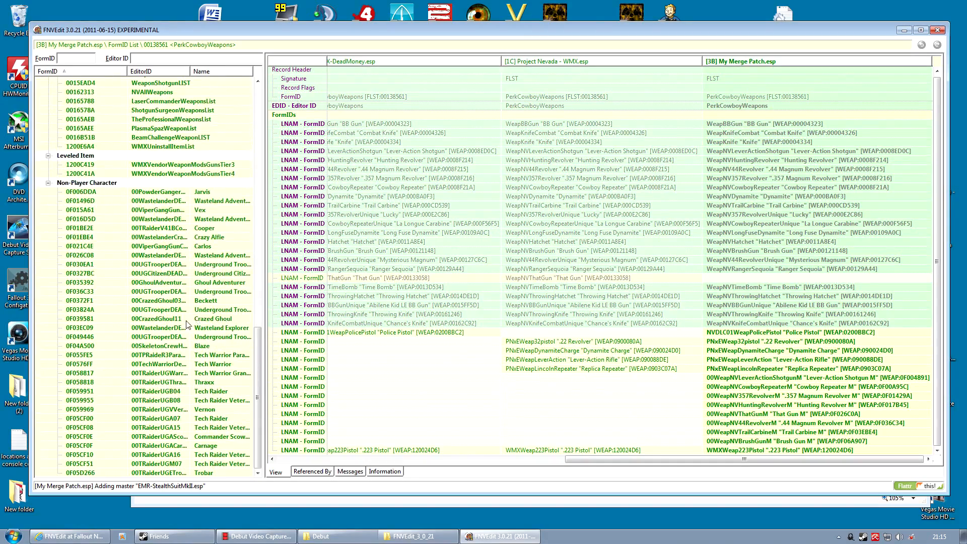
pyautogui.scroll(8, 187, 324)
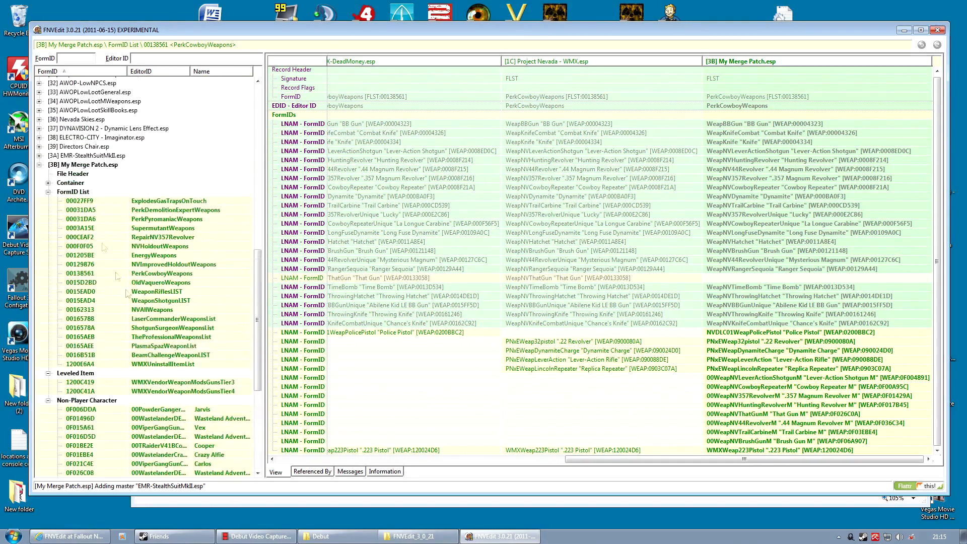
pyautogui.click(47, 182)
pyautogui.scroll(-12, 114, 266)
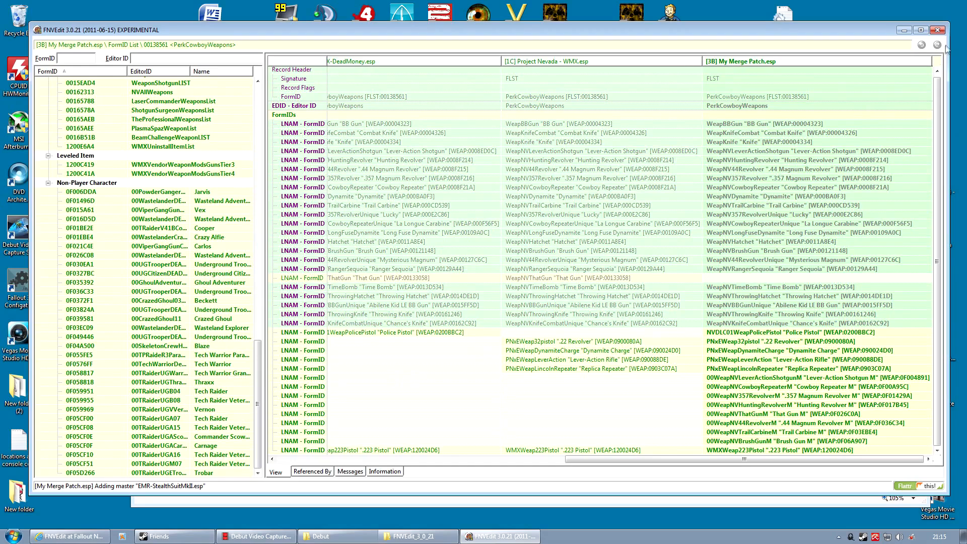
# - Exit FNVEdit and save the changes to My Merge Patch.esp
pyautogui.click(937, 32)
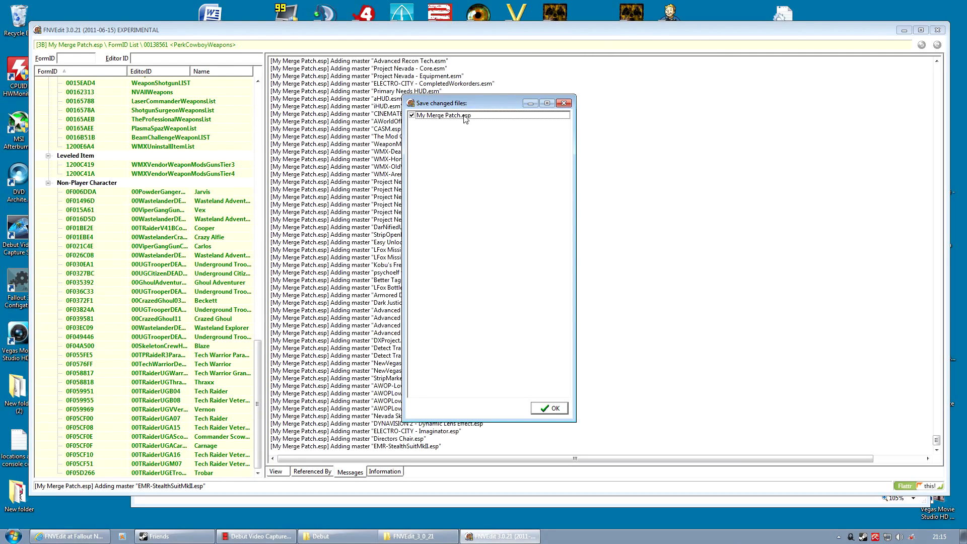
pyautogui.click(411, 116)
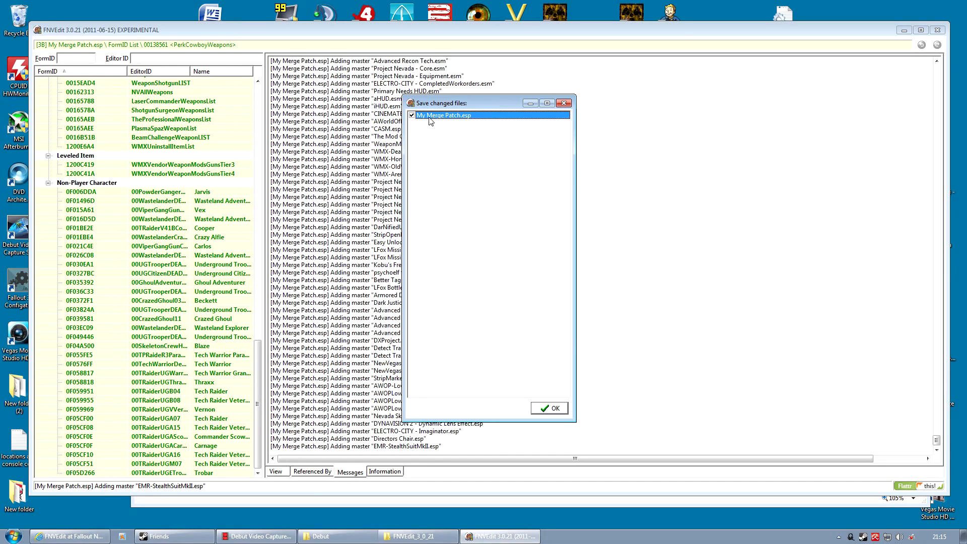
pyautogui.click(549, 410)
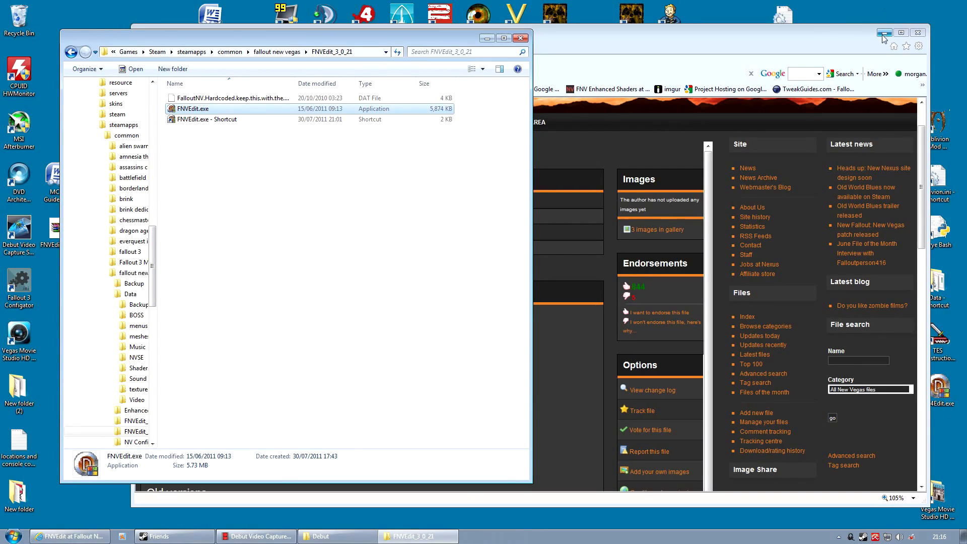
# - Minimize the browser and the FNVEdit_3_0_21 folder window, and open Fallout Mod Manager for New Vegas
pyautogui.click(884, 33)
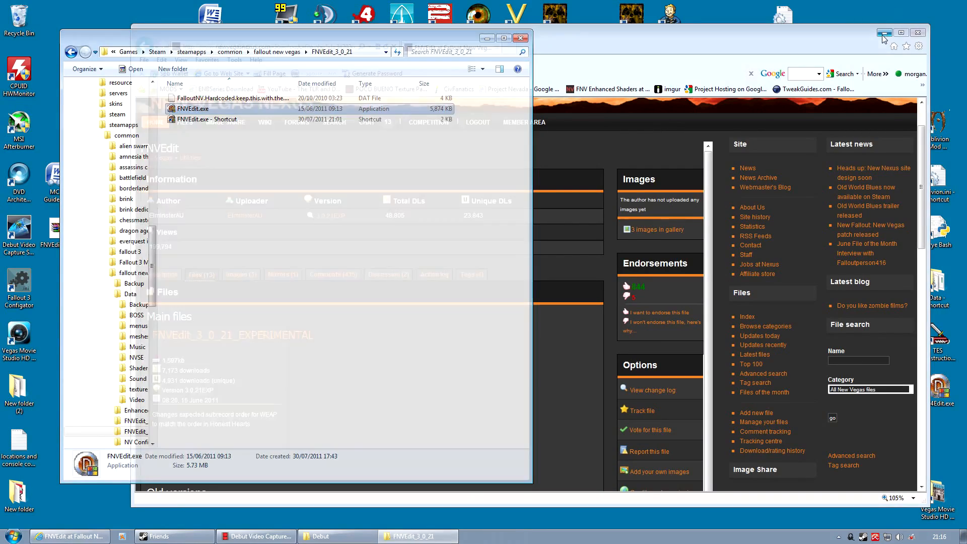
pyautogui.click(487, 38)
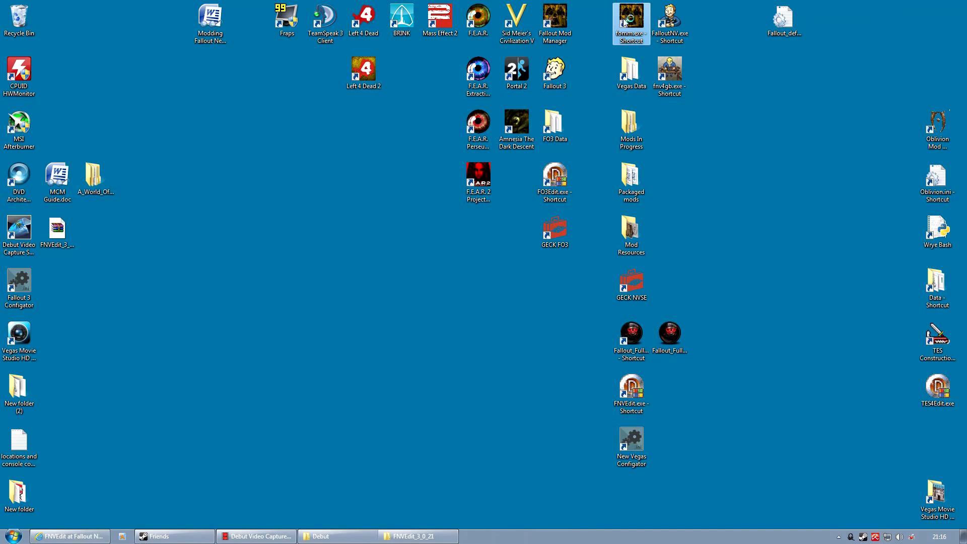
pyautogui.doubleClick(624, 22)
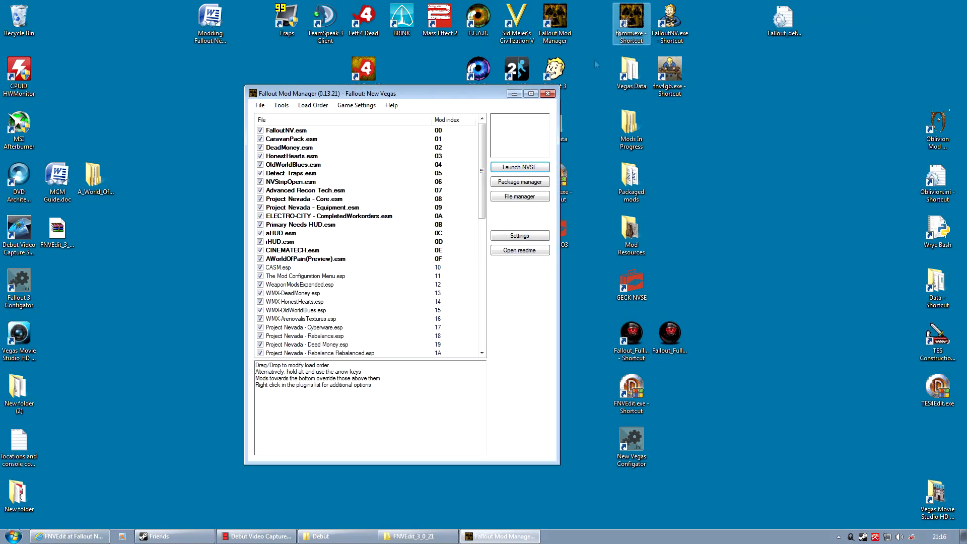
# - Move My Merge Patch.esp between EMR-StealthSuitMkII.esp and Level Cap 100.esp in the load order and check its list of masters
pyautogui.scroll(-10, 367, 237)
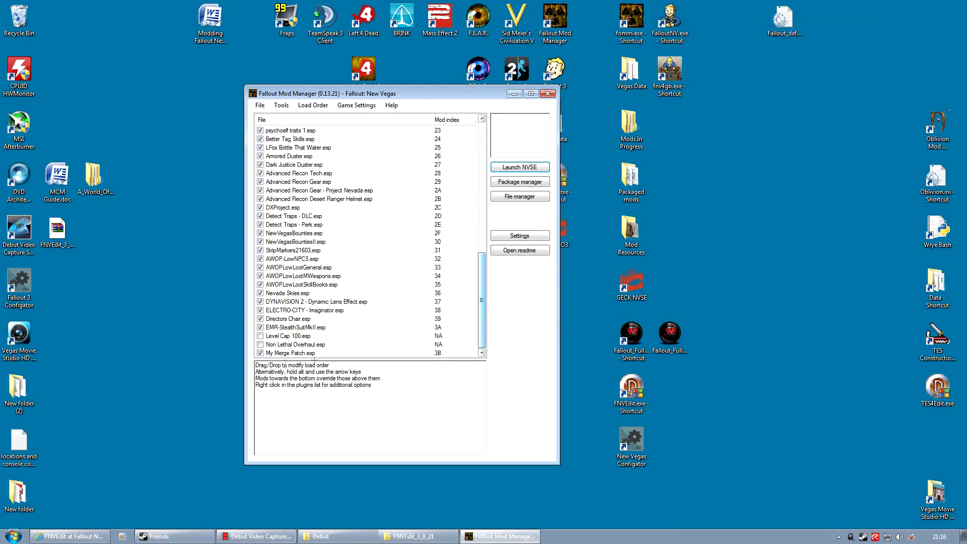
pyautogui.click(286, 354)
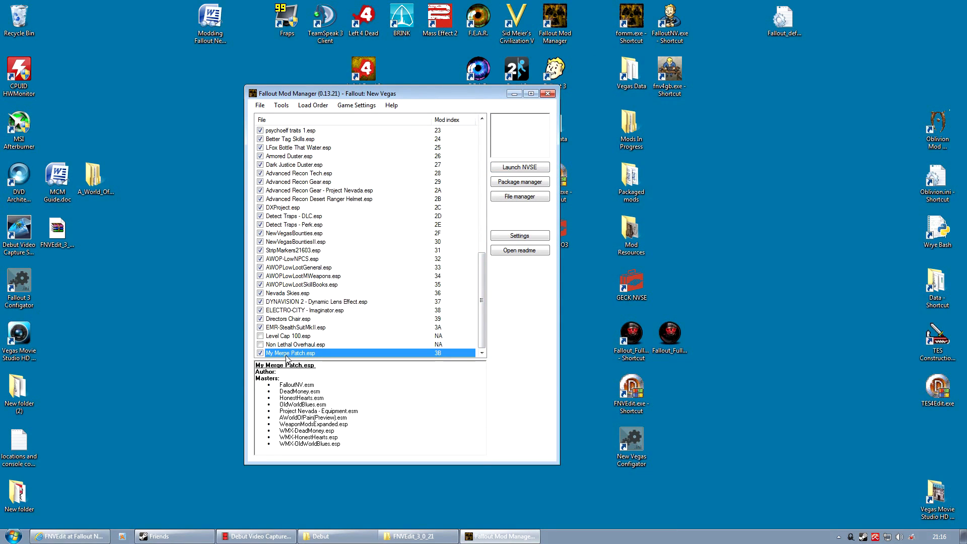
pyautogui.moveTo(286, 356); pyautogui.dragTo(285, 334)
pyautogui.click(292, 344)
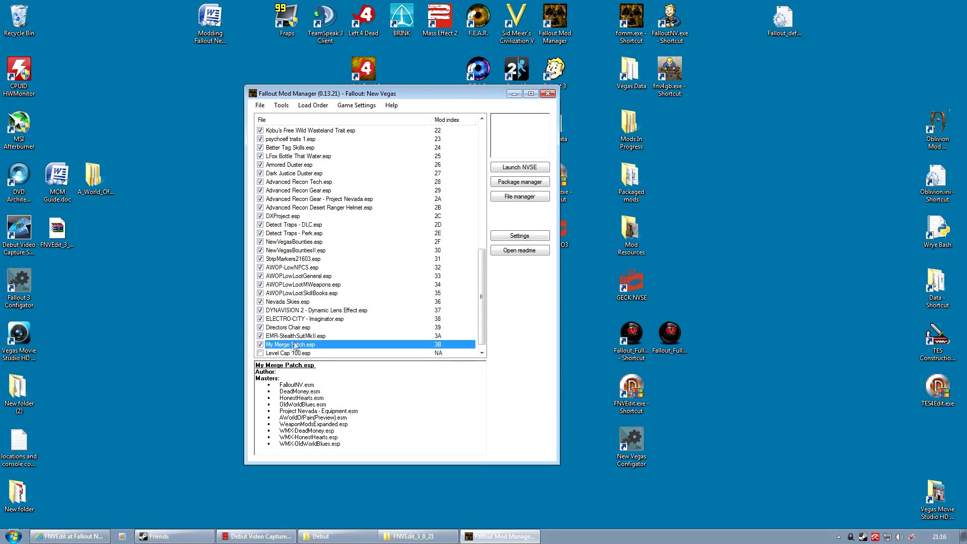
pyautogui.scroll(-1, 292, 347)
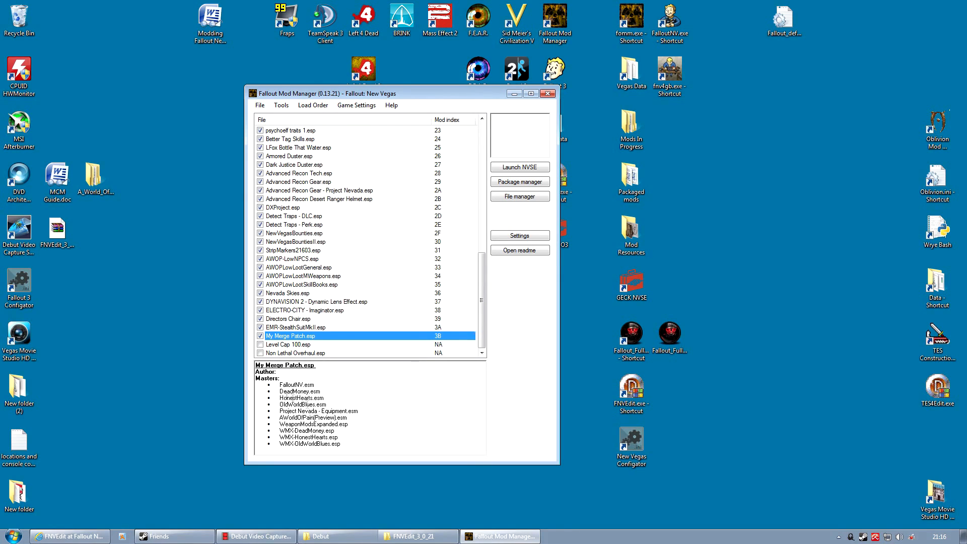
pyautogui.moveTo(278, 384); pyautogui.dragTo(390, 447)
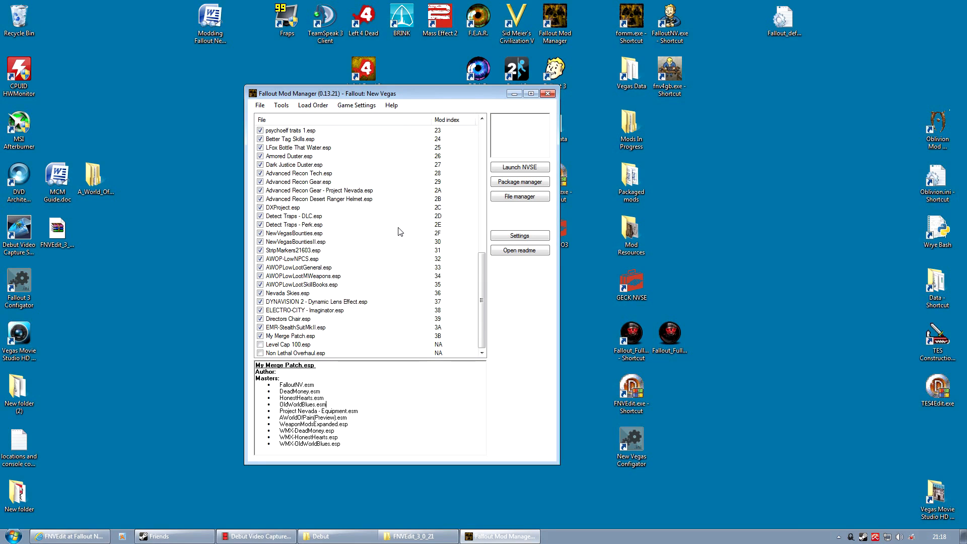
# - Open the package manager and deactivate the Weapon Mods Expanded - WMX packages
pyautogui.click(481, 195)
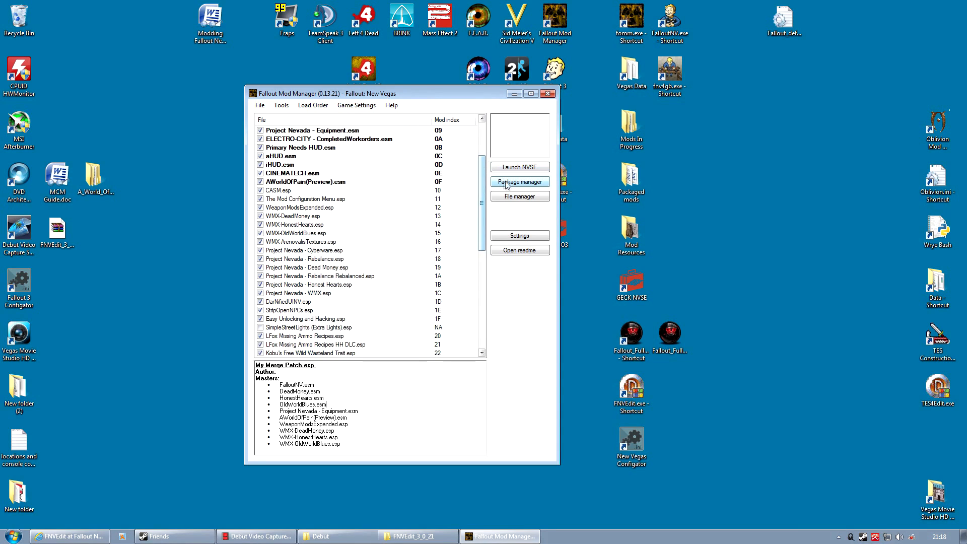
pyautogui.click(482, 153)
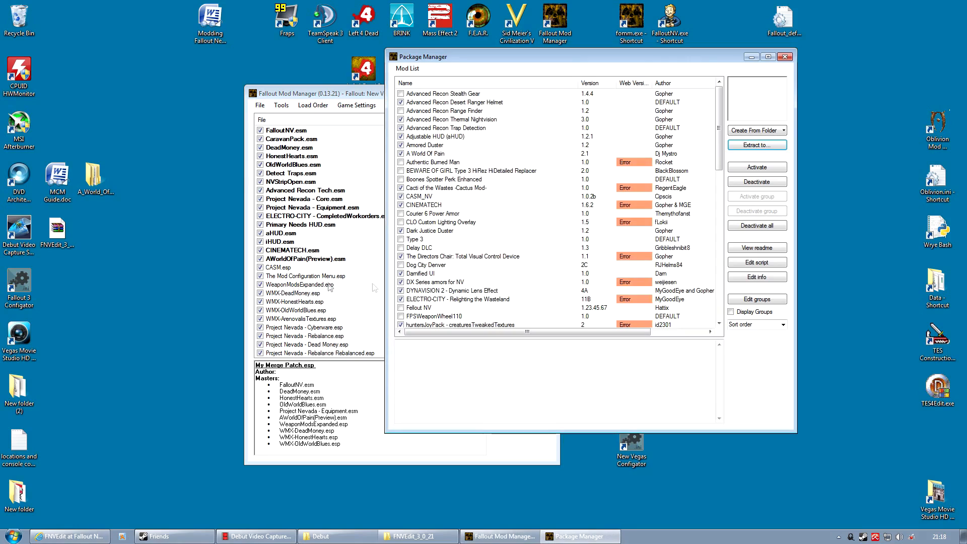
pyautogui.scroll(-15, 524, 298)
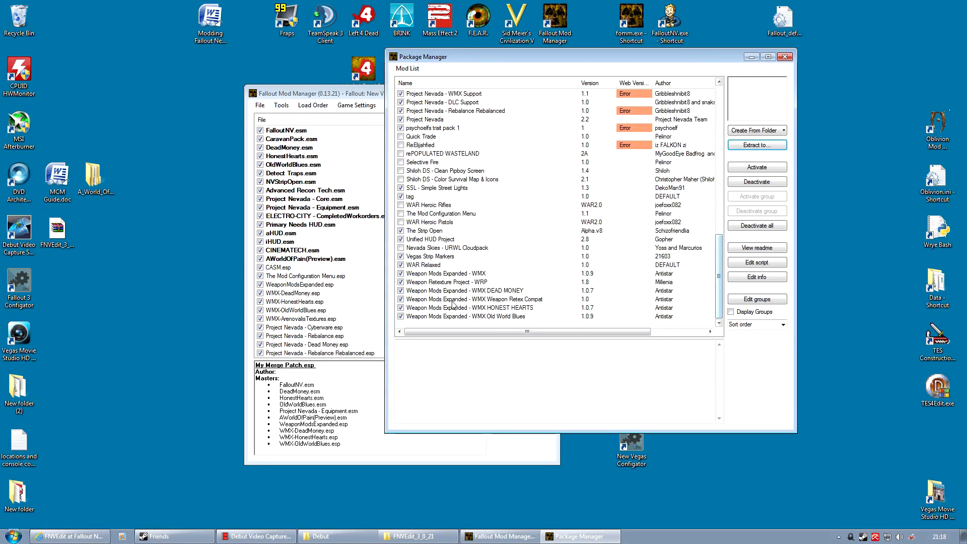
pyautogui.click(471, 275)
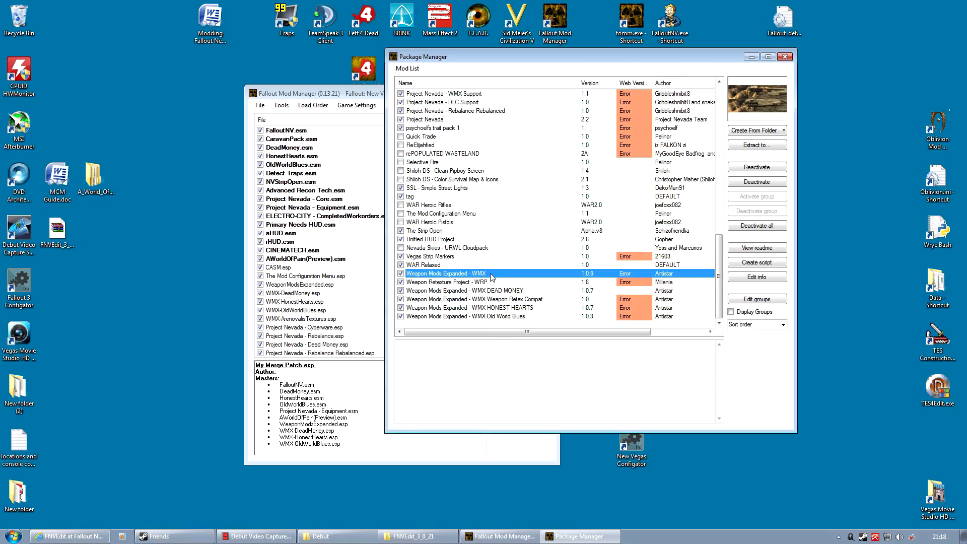
pyautogui.doubleClick(491, 274)
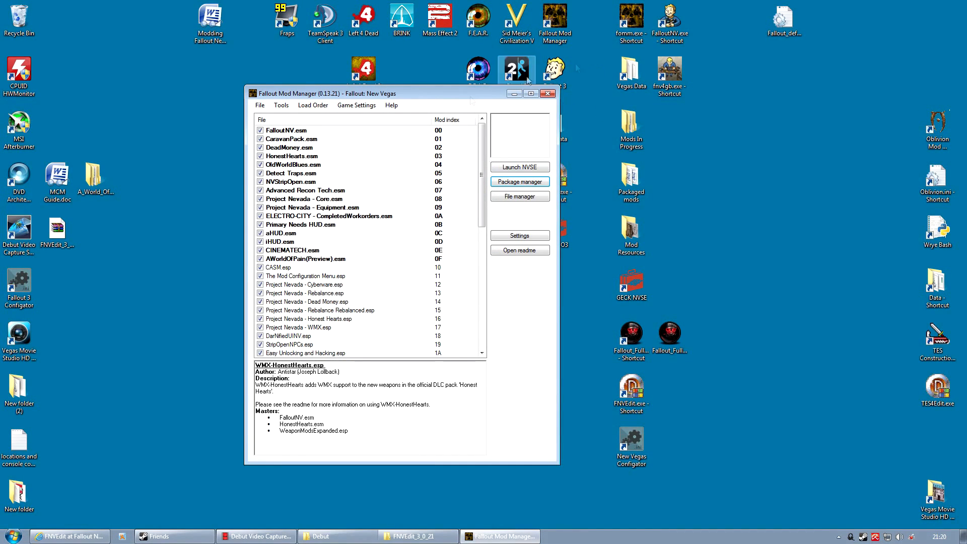
# - Test-launch the game through NVSE and dismiss the error report
pyautogui.click(514, 169)
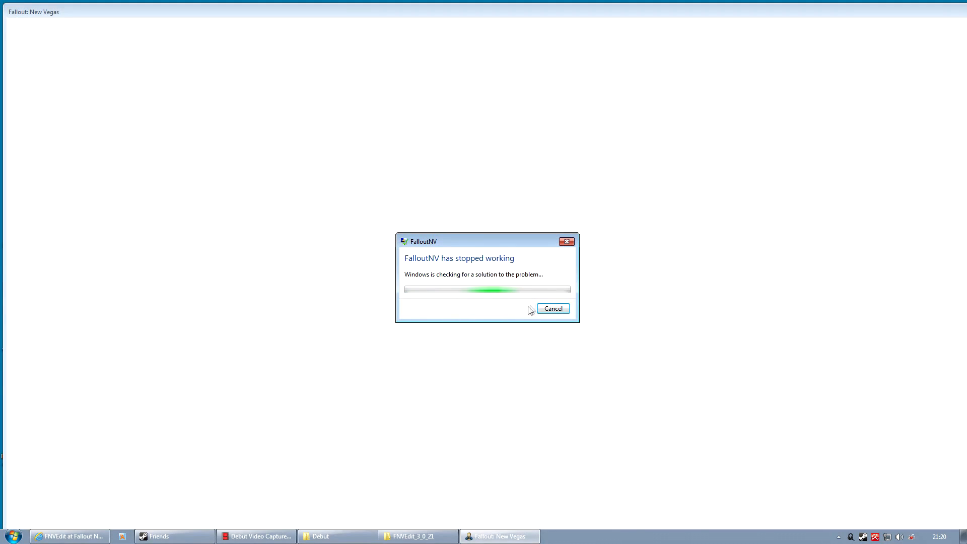
pyautogui.click(551, 308)
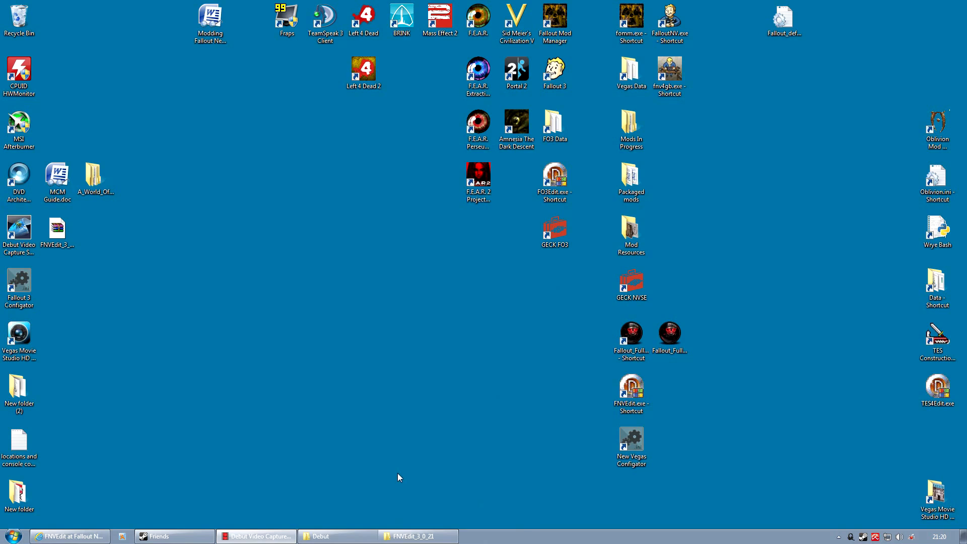
# - Reopen Fallout Mod Manager and look through the active plugins from FalloutNV.esm down to My Merge Patch.esp
pyautogui.click(638, 20)
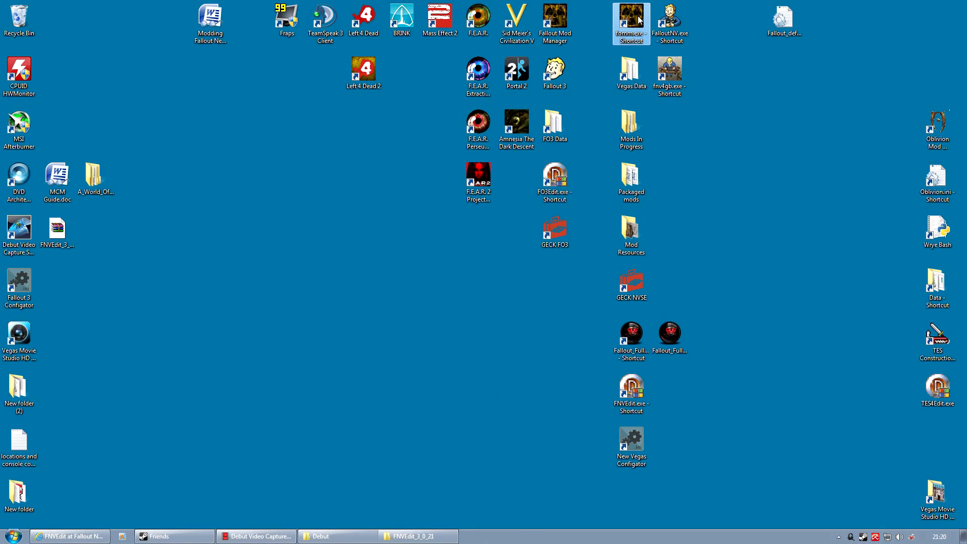
pyautogui.moveTo(485, 194); pyautogui.dragTo(464, 322)
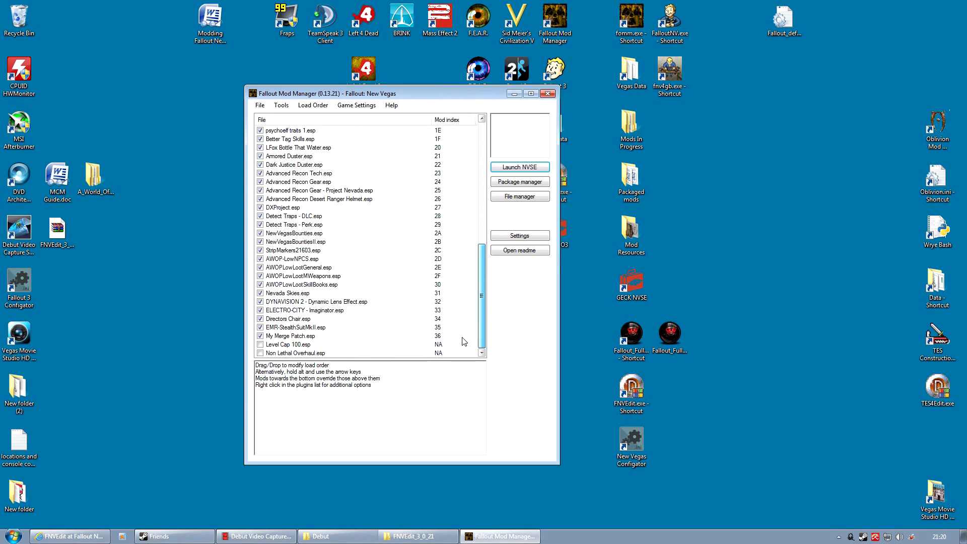
pyautogui.scroll(12, 468, 338)
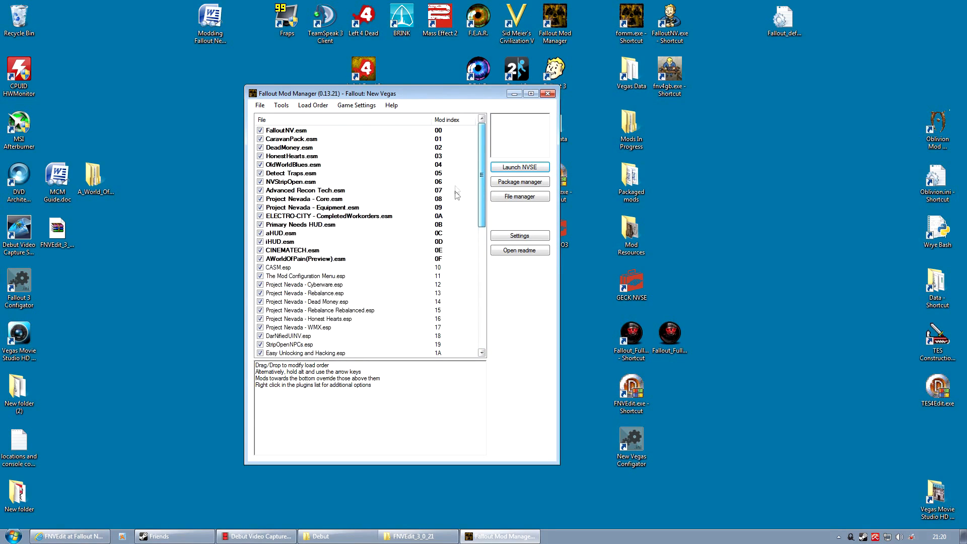
pyautogui.scroll(-12, 470, 334)
pyautogui.moveTo(469, 330); pyautogui.dragTo(486, 185)
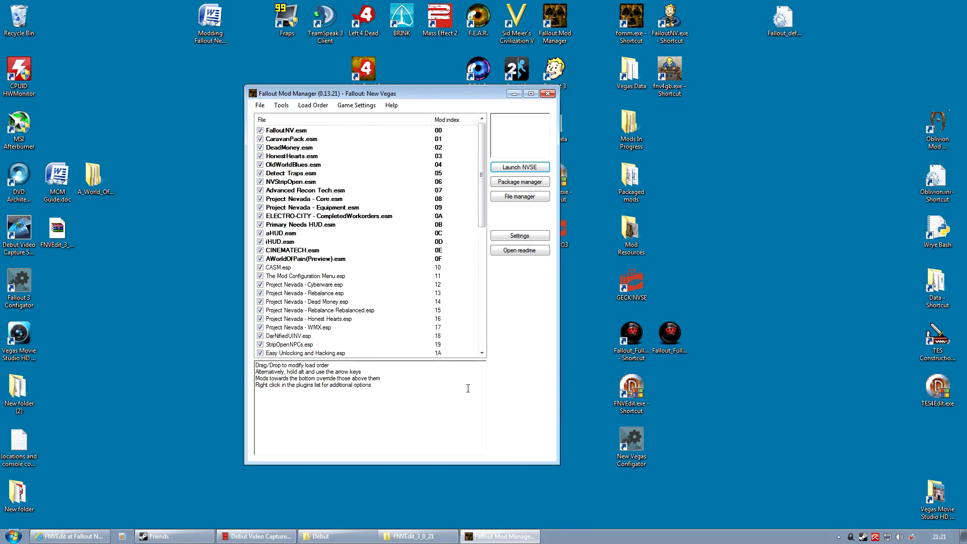
# - Start FNVEdit from the FNVEdit_3_0_21 folder, load the preselected plugins and dismiss the loading error
pyautogui.click(413, 536)
pyautogui.doubleClick(205, 113)
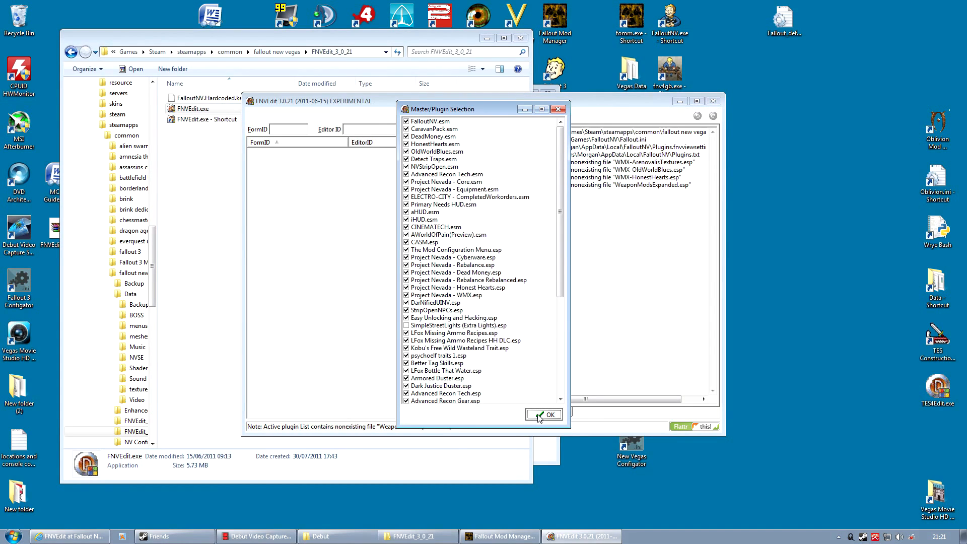
pyautogui.click(544, 414)
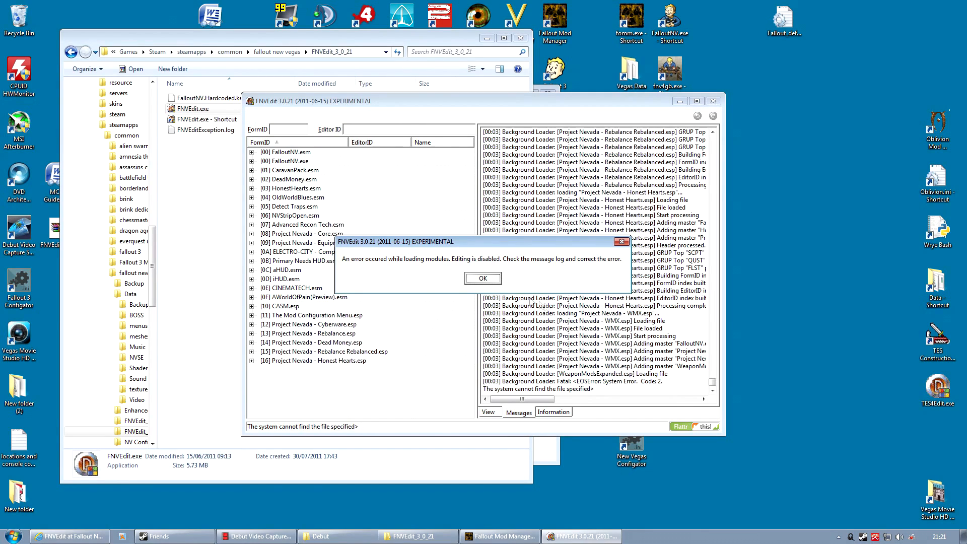
pyautogui.click(482, 279)
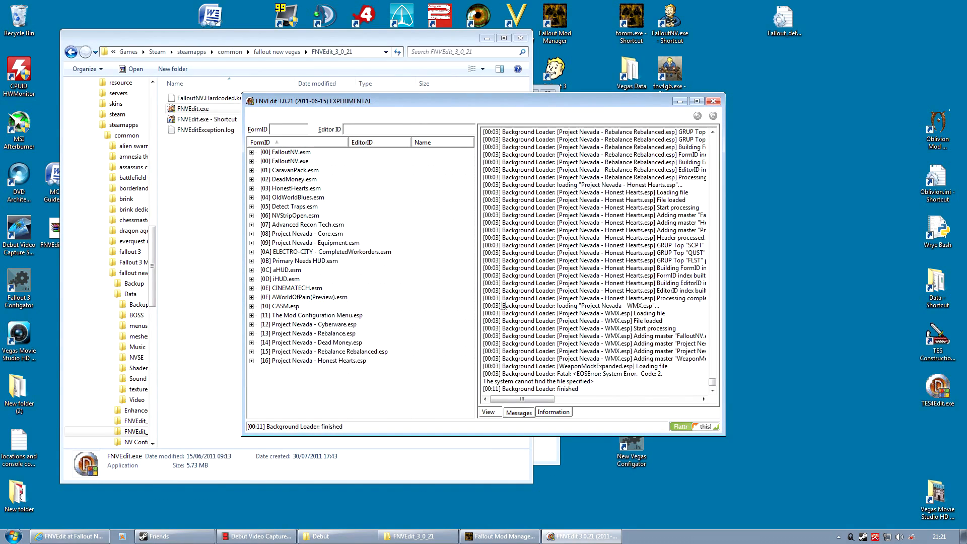
# - Examine which masters the message log adds for Project Nevada - WMX.esp, and close FNVEdit
pyautogui.click(486, 306)
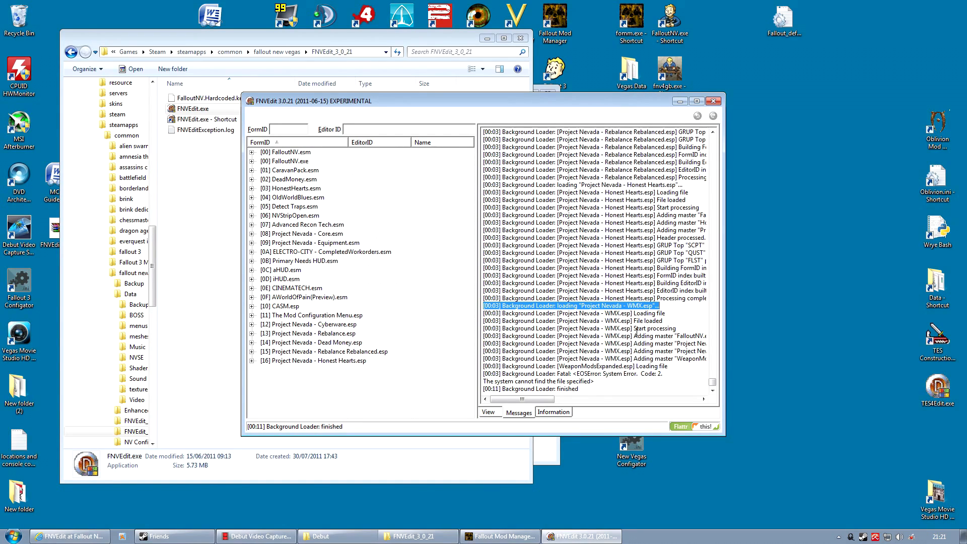
pyautogui.moveTo(521, 400); pyautogui.dragTo(541, 402)
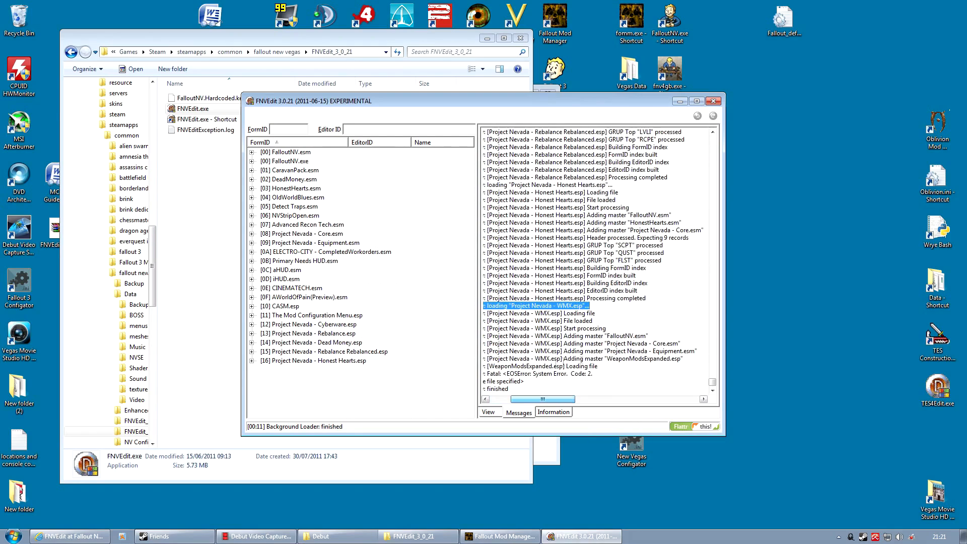
pyautogui.doubleClick(627, 336)
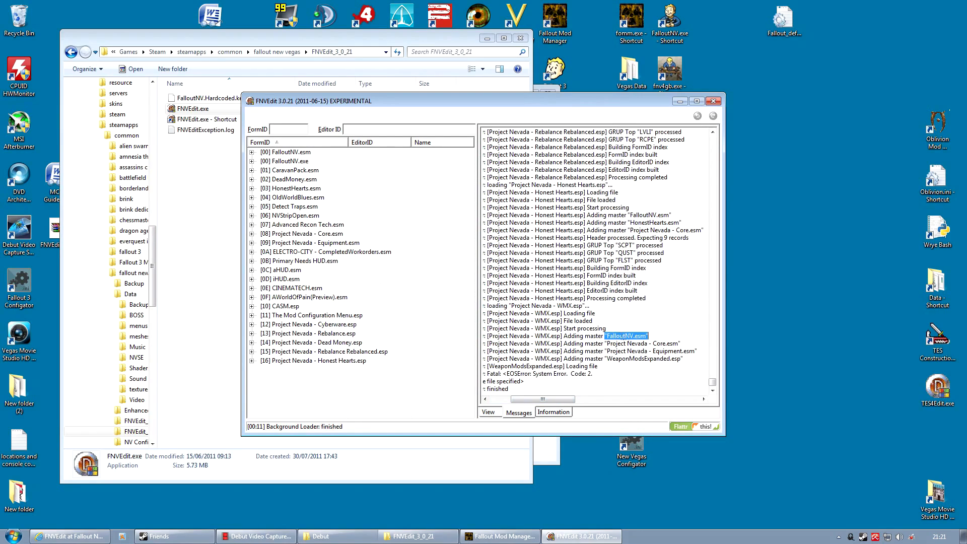
pyautogui.doubleClick(620, 343)
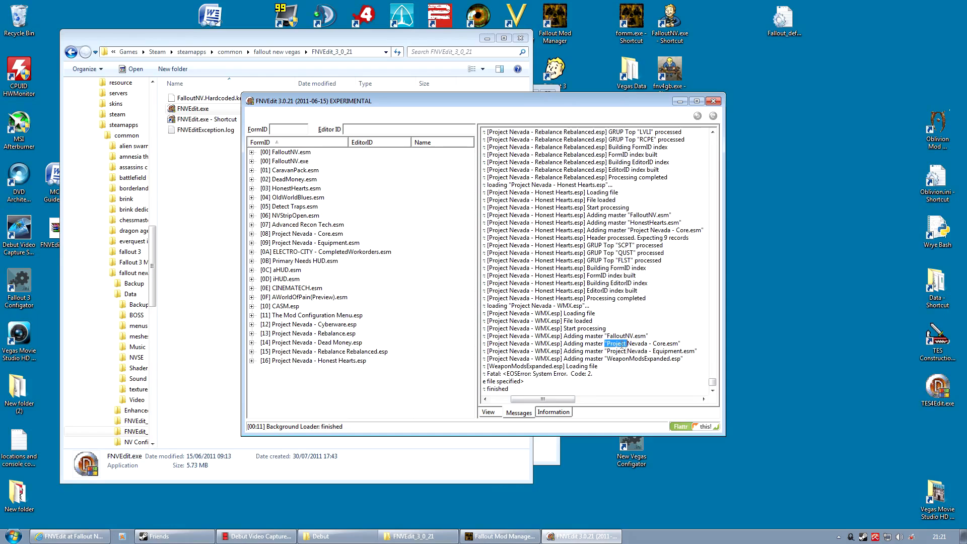
pyautogui.doubleClick(638, 351)
pyautogui.doubleClick(647, 359)
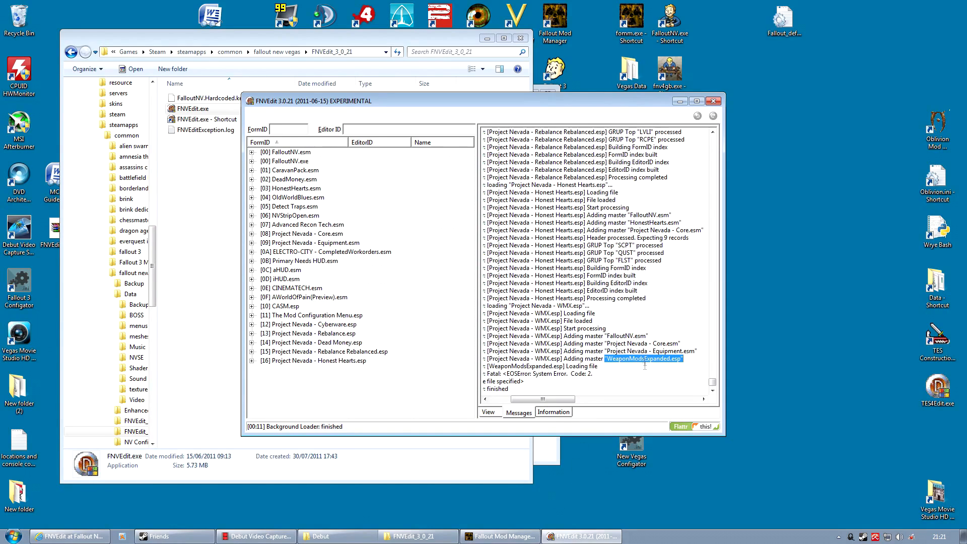
pyautogui.moveTo(556, 399); pyautogui.dragTo(524, 401)
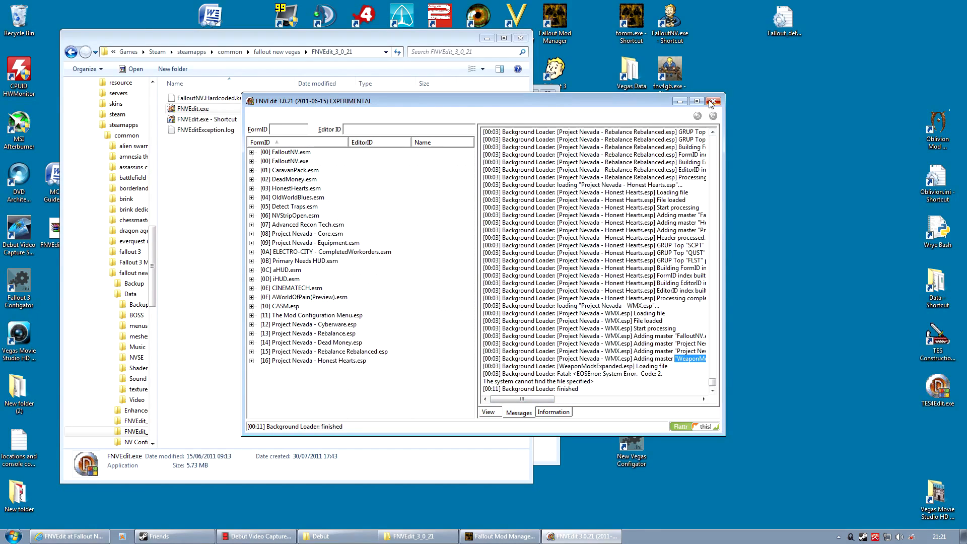
pyautogui.click(713, 101)
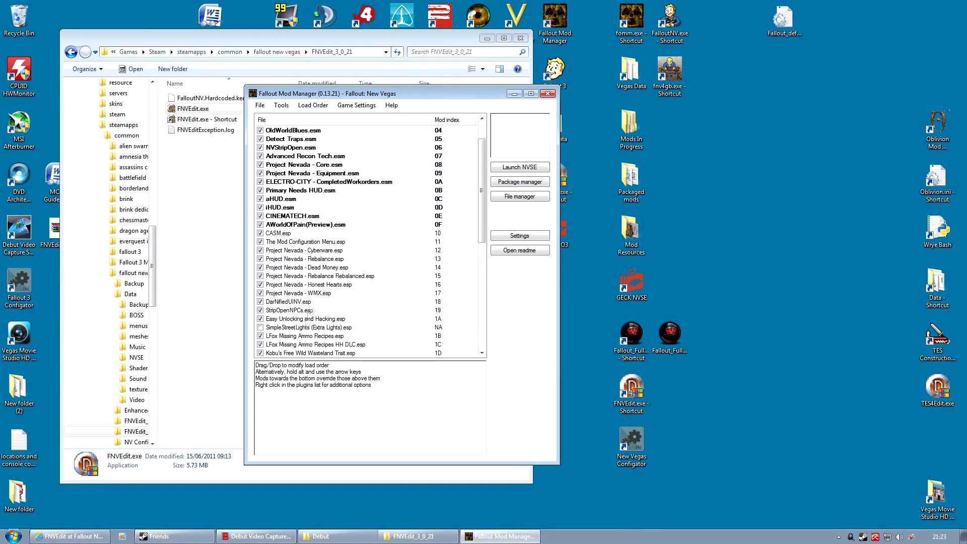
# - Disable Project Nevada - WMX.esp in the Fallout Mod Manager plugin list and close the manager
pyautogui.click(281, 294)
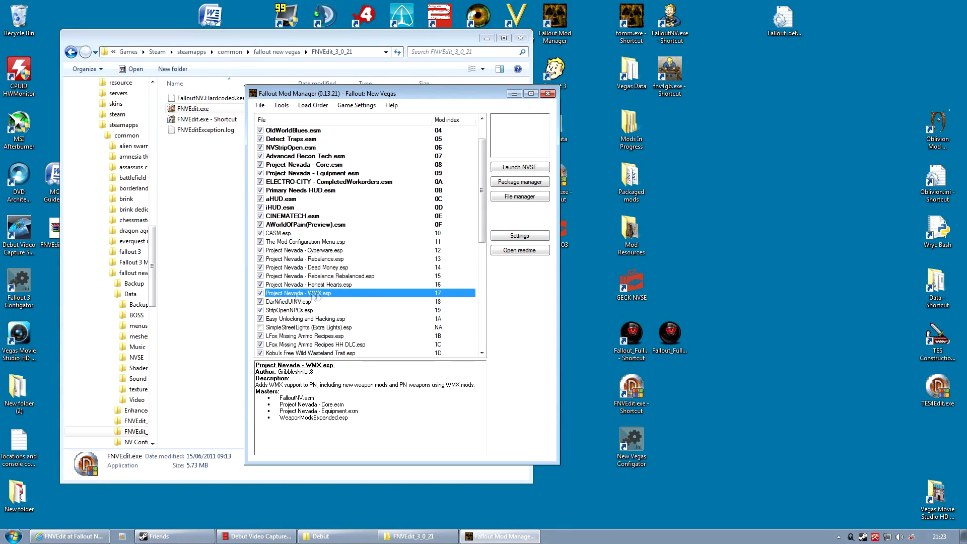
pyautogui.click(260, 294)
pyautogui.click(547, 94)
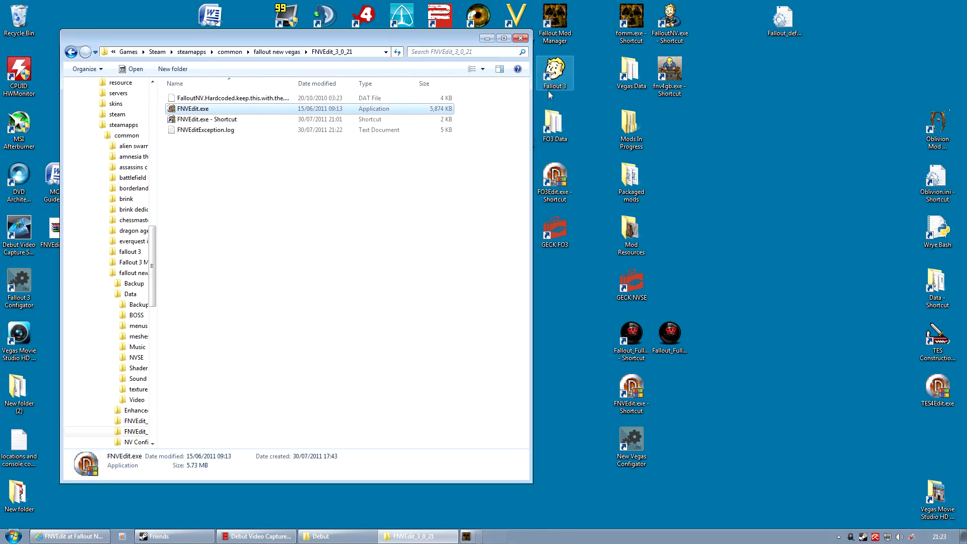
# - Load the preselected plugins in FNVEdit, dismiss the error, check the log from the "My Merge Patch.esp" loading line onward, and close it
pyautogui.doubleClick(196, 108)
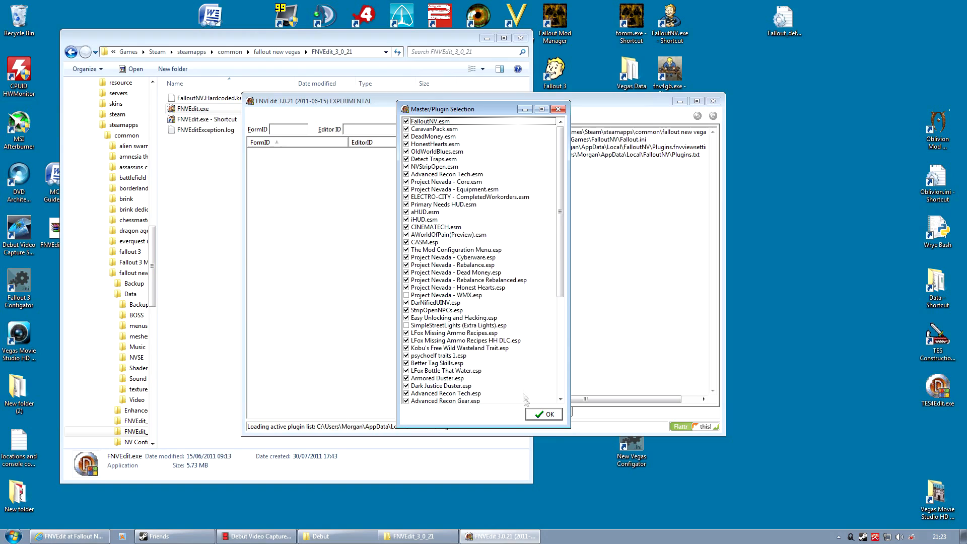
pyautogui.click(544, 419)
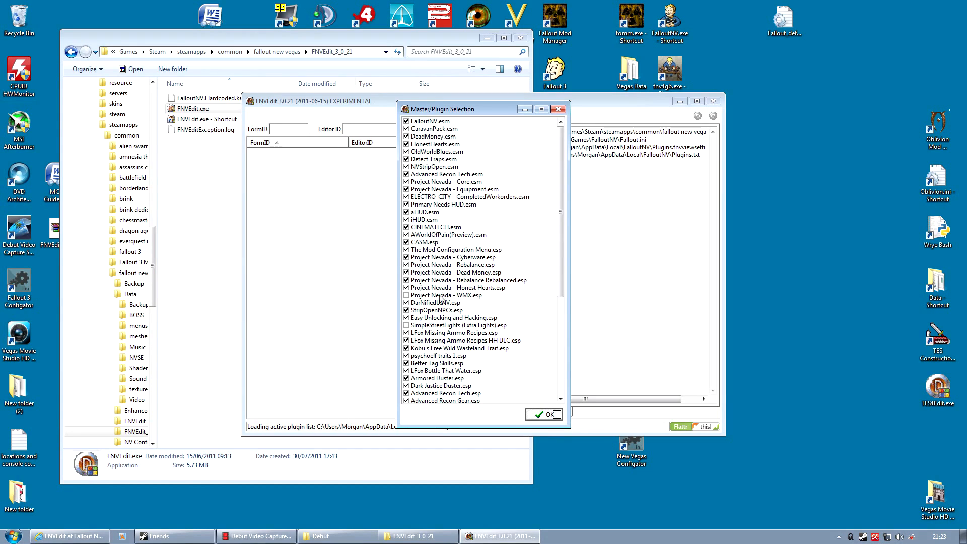
pyautogui.click(541, 418)
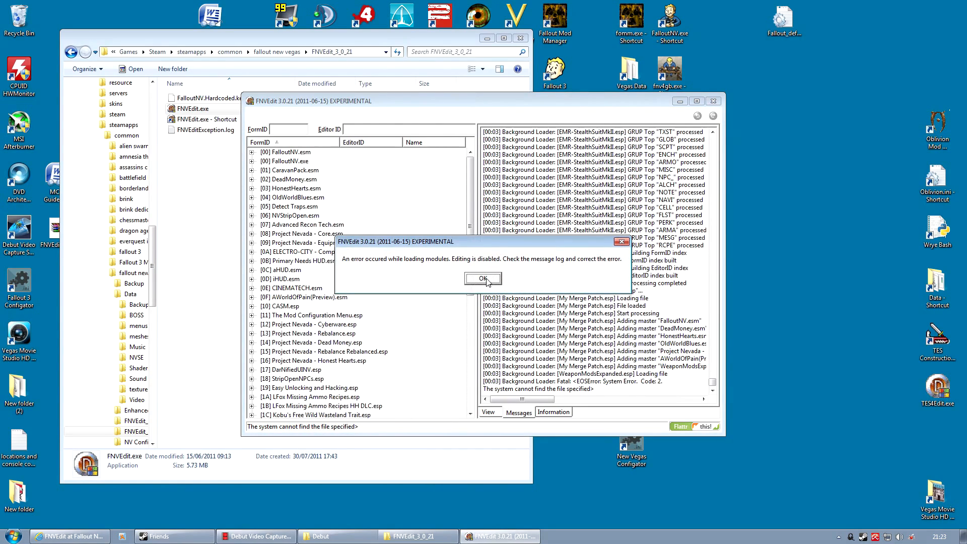
pyautogui.click(486, 280)
pyautogui.moveTo(643, 284); pyautogui.dragTo(485, 284)
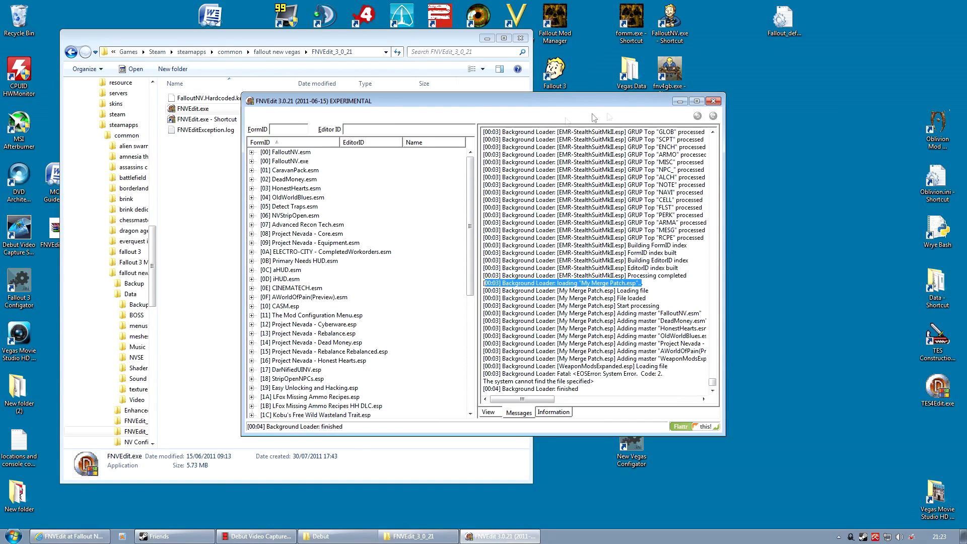
pyautogui.click(713, 101)
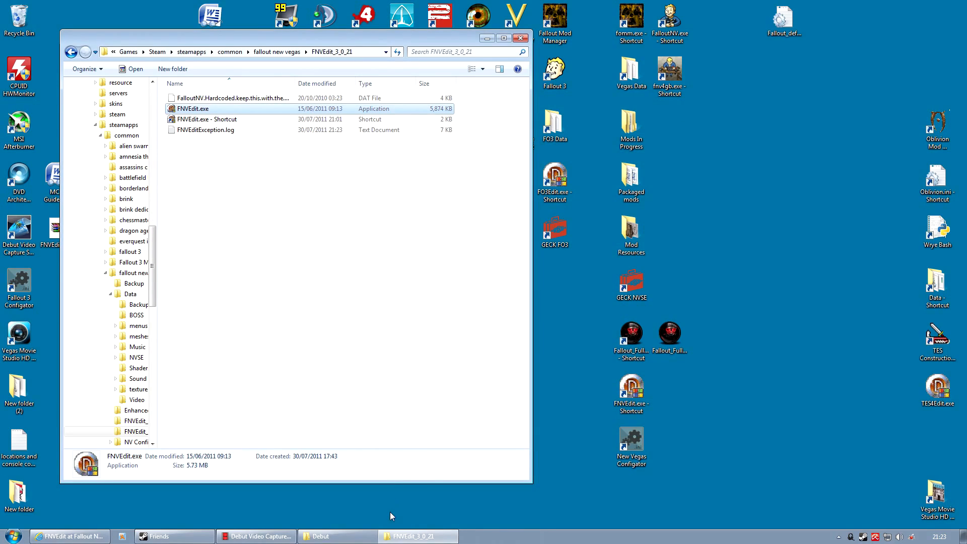
# - Open Fallout Mod Manager and select My Merge Patch.esp near the end of the plugin list
pyautogui.click(631, 23)
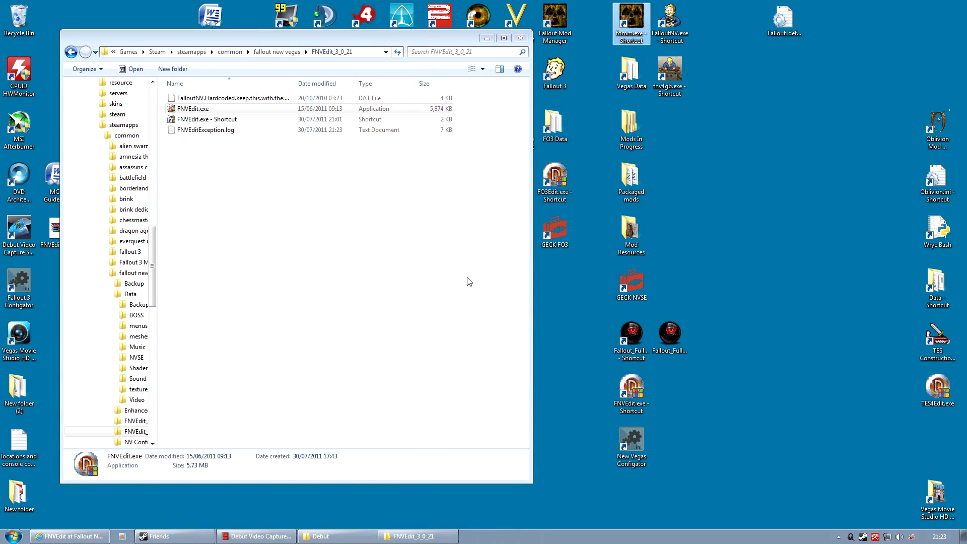
pyautogui.scroll(-10, 479, 320)
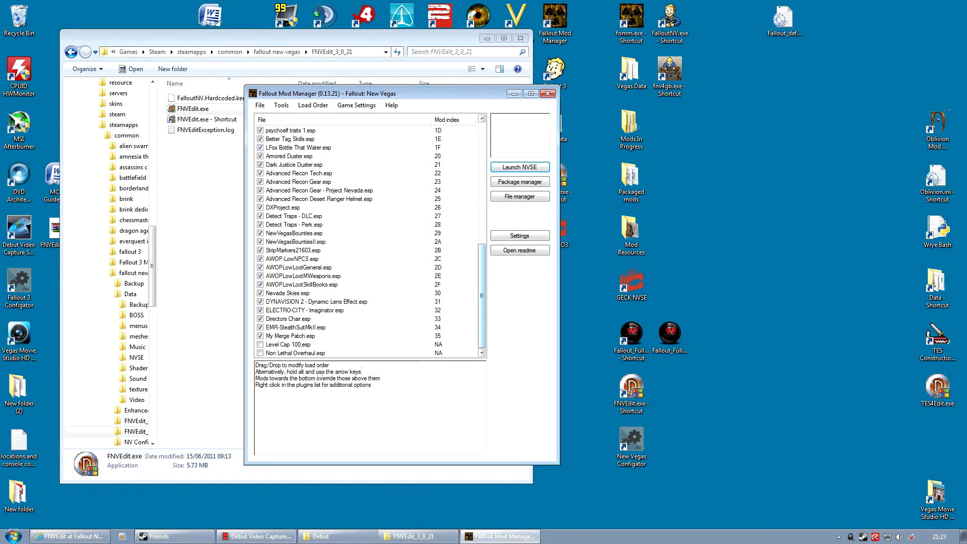
pyautogui.click(299, 336)
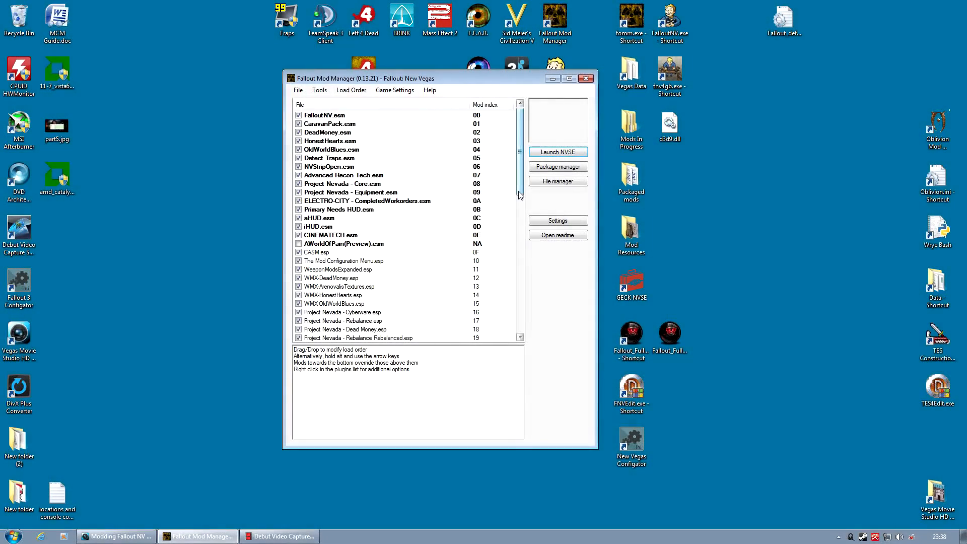
# - Examine the masters listed for WMX-OldWorldBlues.esp in its plugin description
pyautogui.click(353, 304)
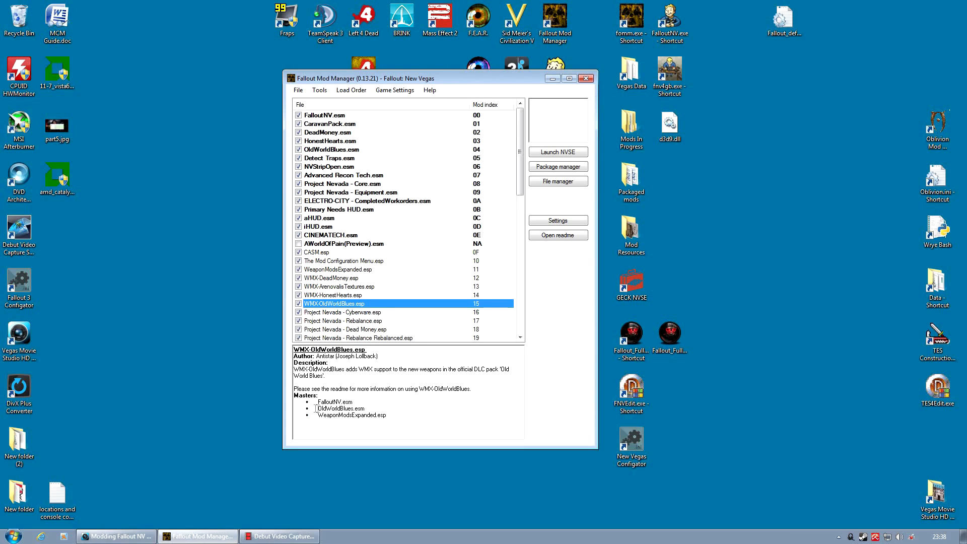
pyautogui.moveTo(317, 402); pyautogui.dragTo(386, 409)
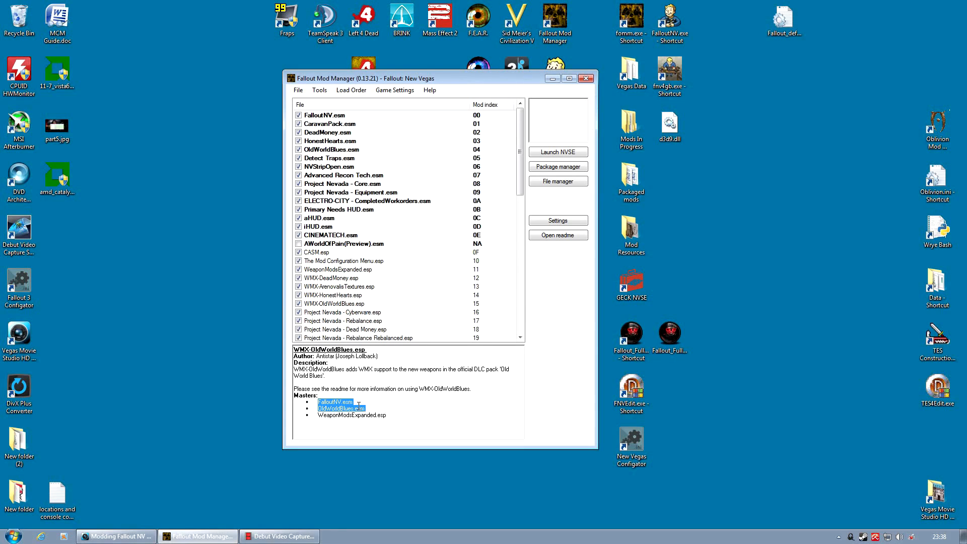
pyautogui.moveTo(318, 414); pyautogui.dragTo(410, 411)
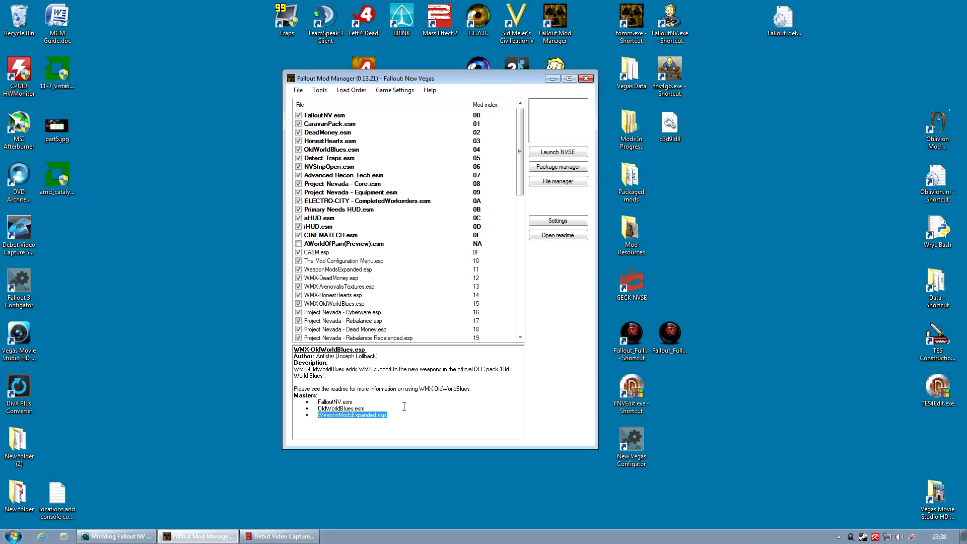
pyautogui.click(401, 414)
pyautogui.moveTo(395, 415); pyautogui.dragTo(316, 400)
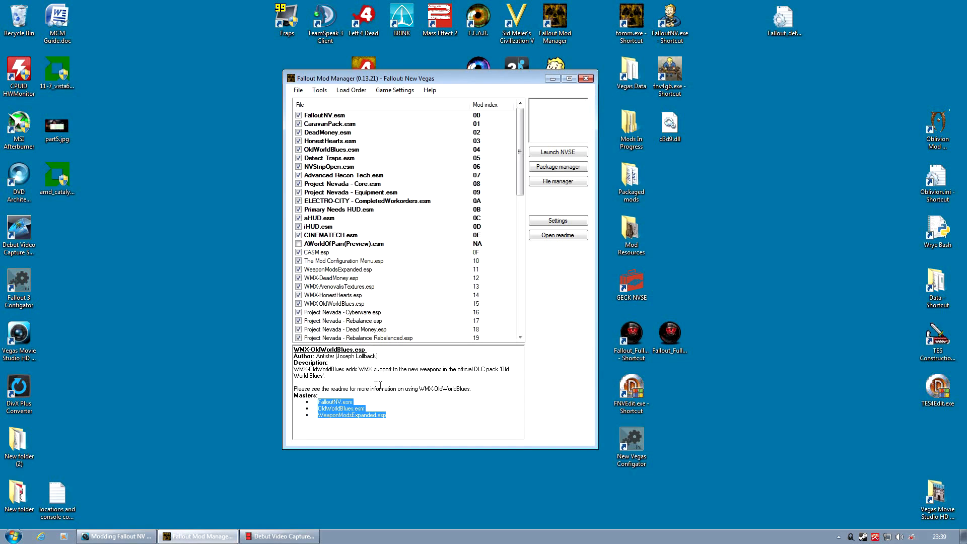
pyautogui.click(390, 415)
pyautogui.moveTo(386, 415); pyautogui.dragTo(315, 402)
pyautogui.click(348, 399)
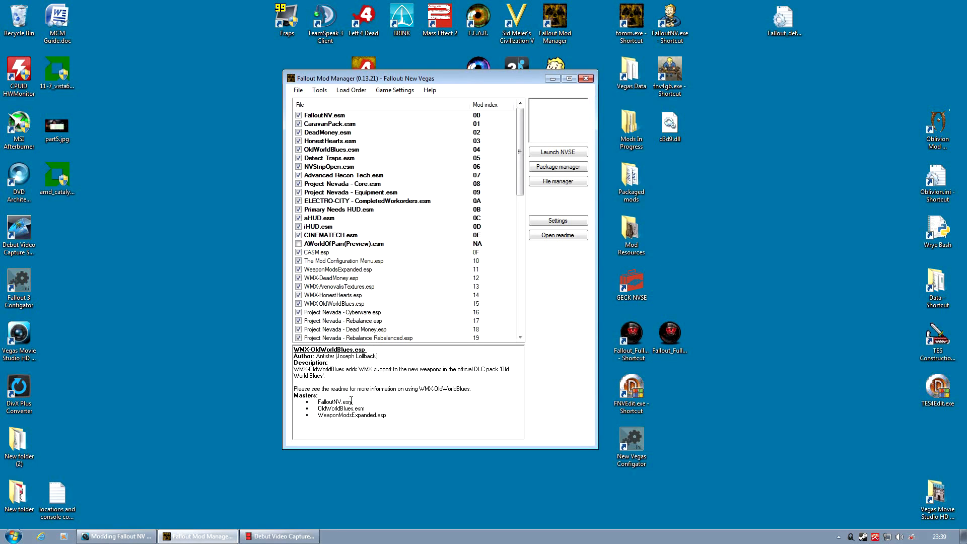
pyautogui.moveTo(387, 415); pyautogui.dragTo(318, 417)
# - Start FNVEdit with the preselected plugins and inspect the record flags in the file header of HonestHearts.esm
pyautogui.doubleClick(638, 402)
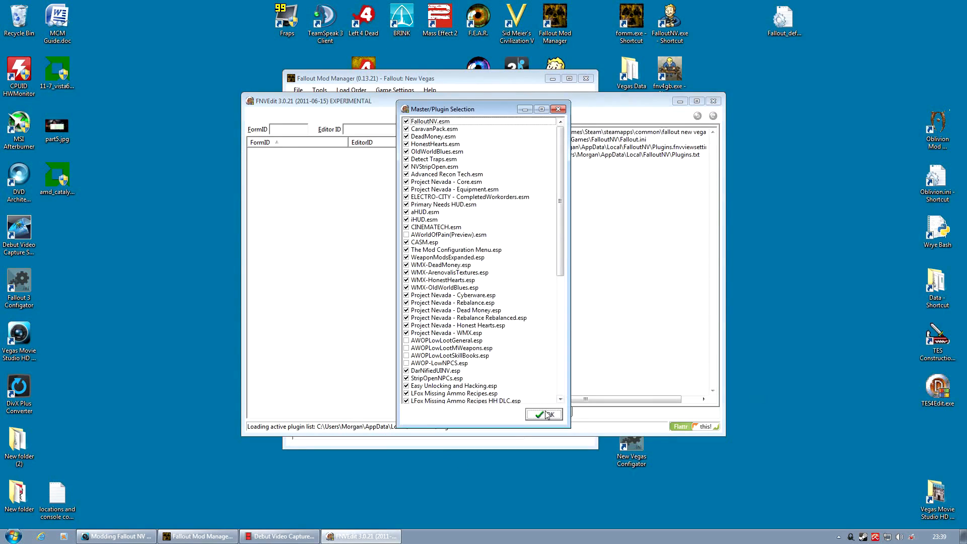
pyautogui.click(548, 414)
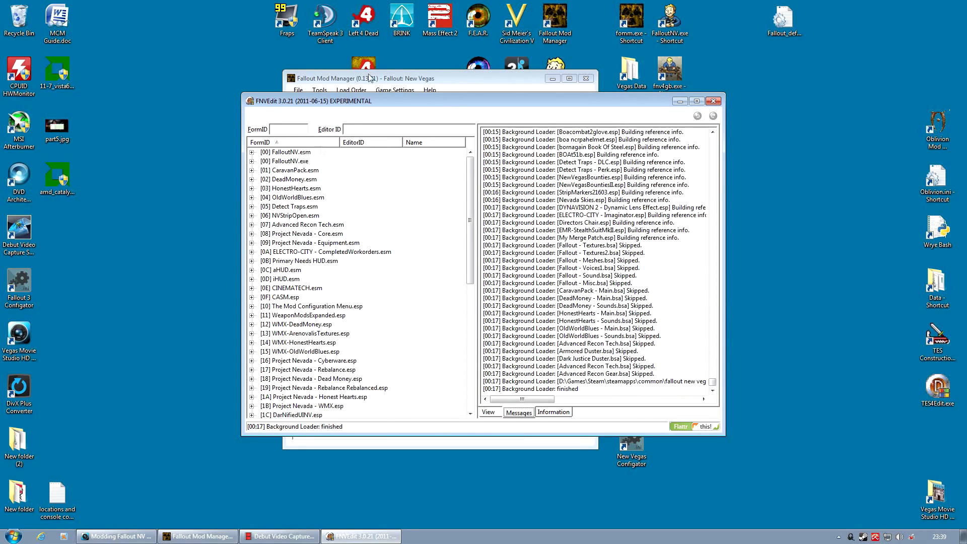
pyautogui.click(252, 188)
pyautogui.click(288, 162)
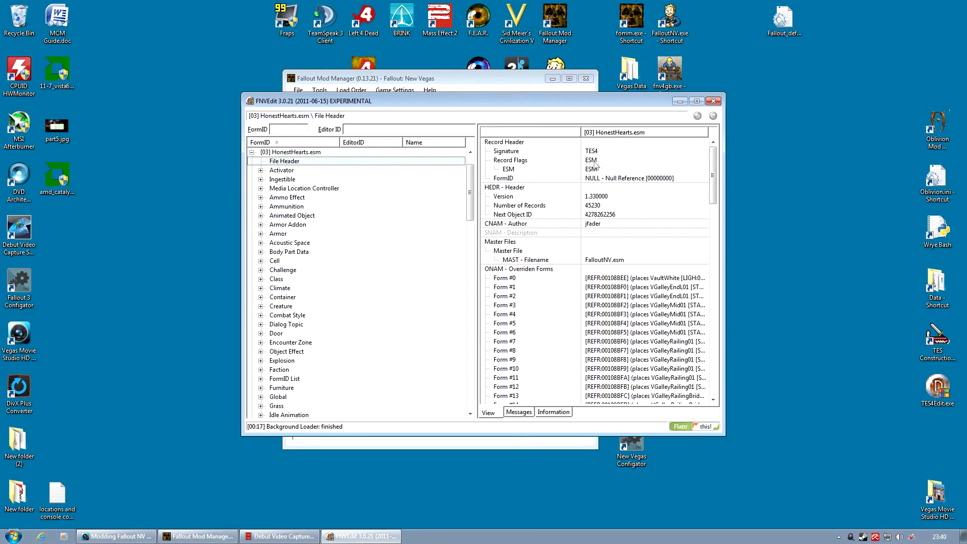
pyautogui.click(532, 161)
pyautogui.click(601, 170)
pyautogui.click(600, 161)
pyautogui.click(252, 153)
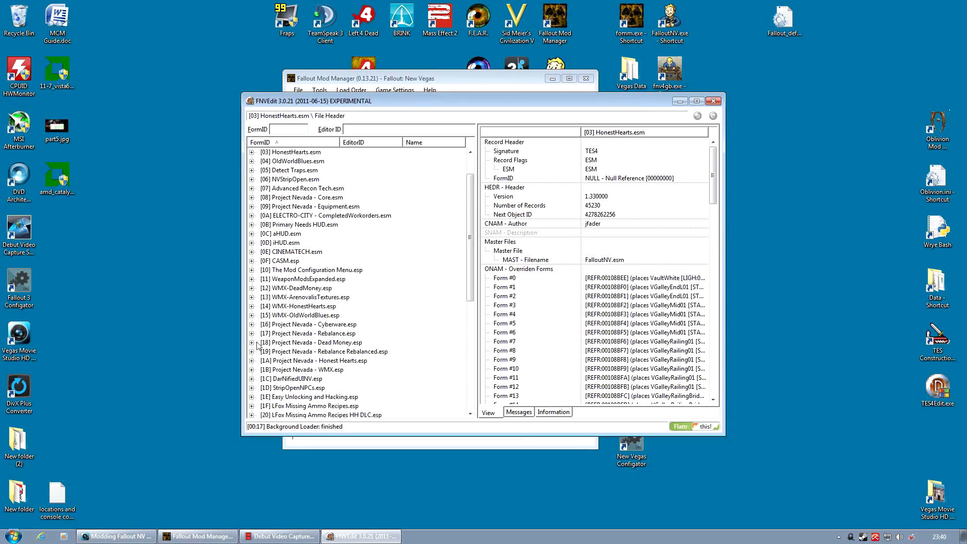
# - Inspect the record flags in the file header of Project Nevada - Dead Money.esp, and close FNVEdit
pyautogui.click(300, 343)
pyautogui.click(251, 343)
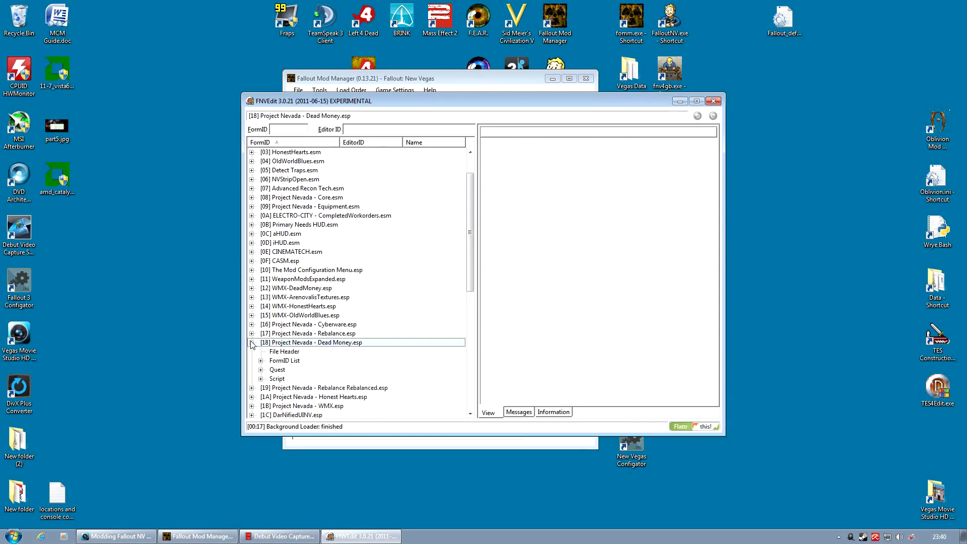
pyautogui.click(280, 352)
pyautogui.click(604, 160)
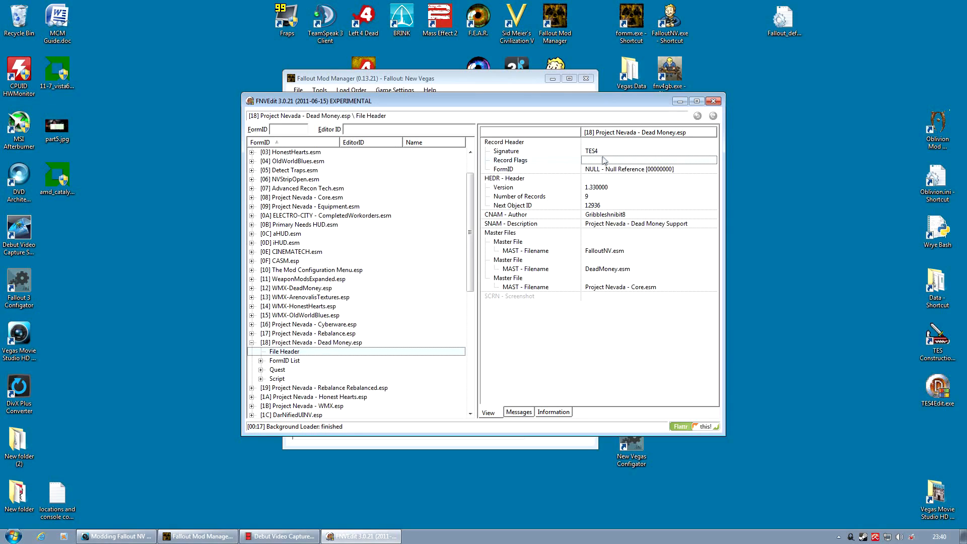
pyautogui.click(713, 100)
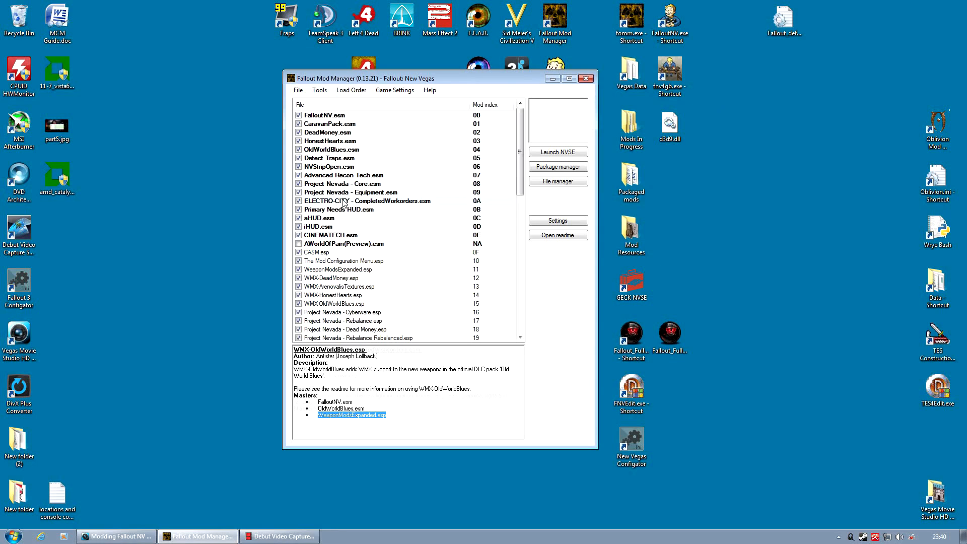
# - Move ELECTRO-CITY - CompletedWorkorders.esm below Project Nevada - Cyberware.esp in the load order, and return it among the .esm files
pyautogui.click(343, 202)
pyautogui.moveTo(343, 202); pyautogui.dragTo(408, 321)
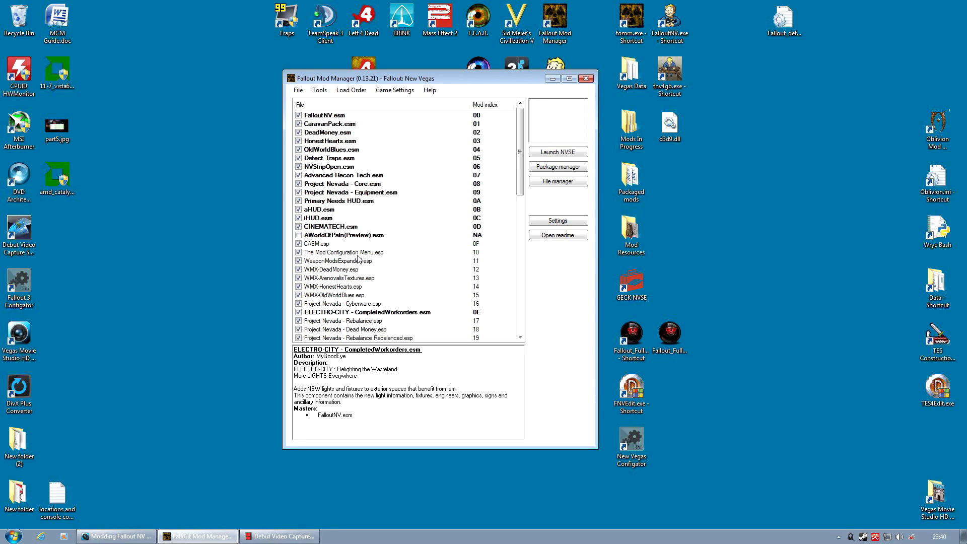
pyautogui.click(368, 313)
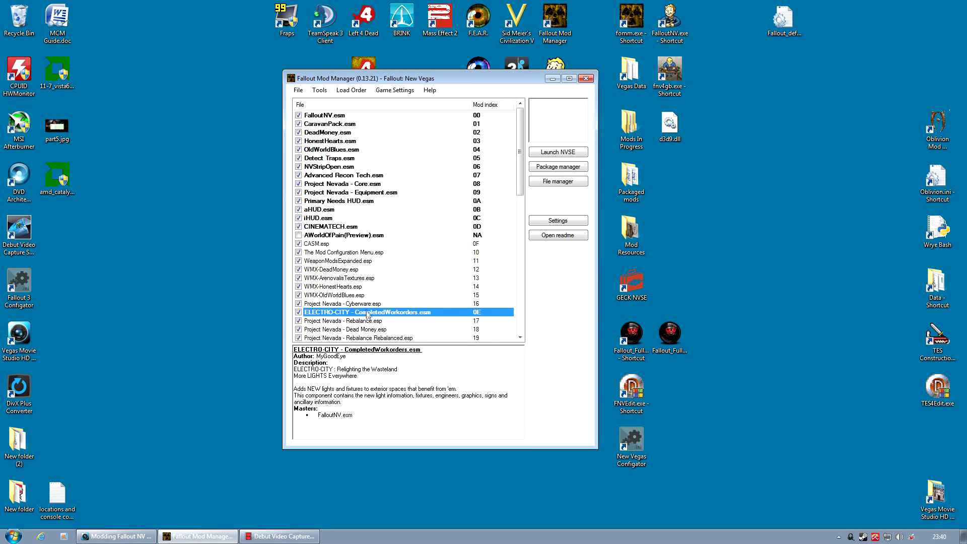
pyautogui.moveTo(368, 316); pyautogui.dragTo(340, 212)
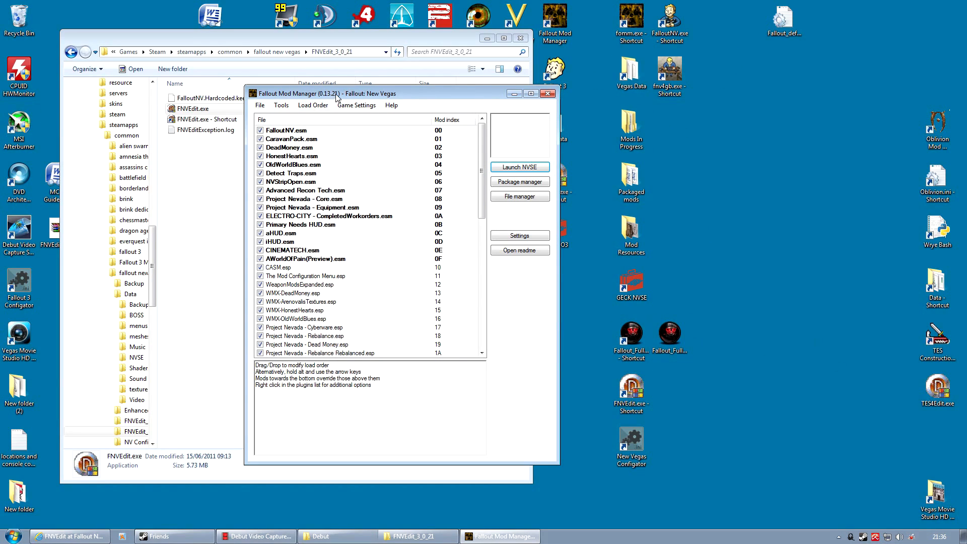
# - Close Fallout Mod Manager and duplicate FNVEdit.exe within the FNVEdit_3_0_21 folder
pyautogui.moveTo(347, 95); pyautogui.dragTo(615, 141)
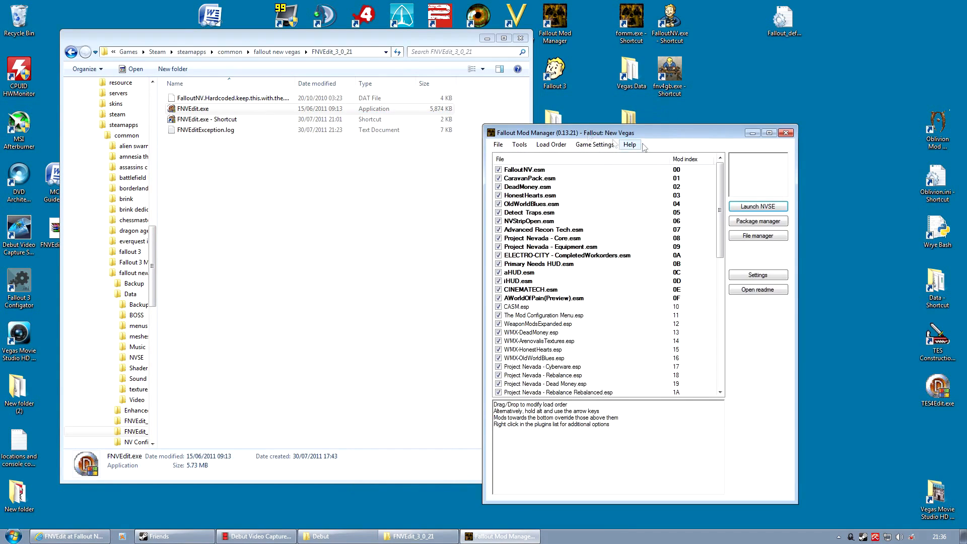
pyautogui.click(779, 134)
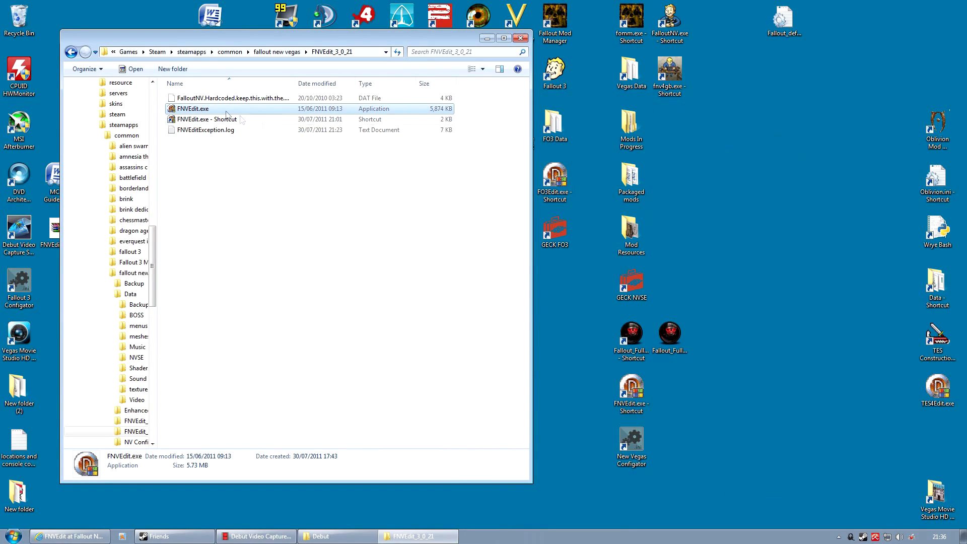
pyautogui.rightClick(200, 113)
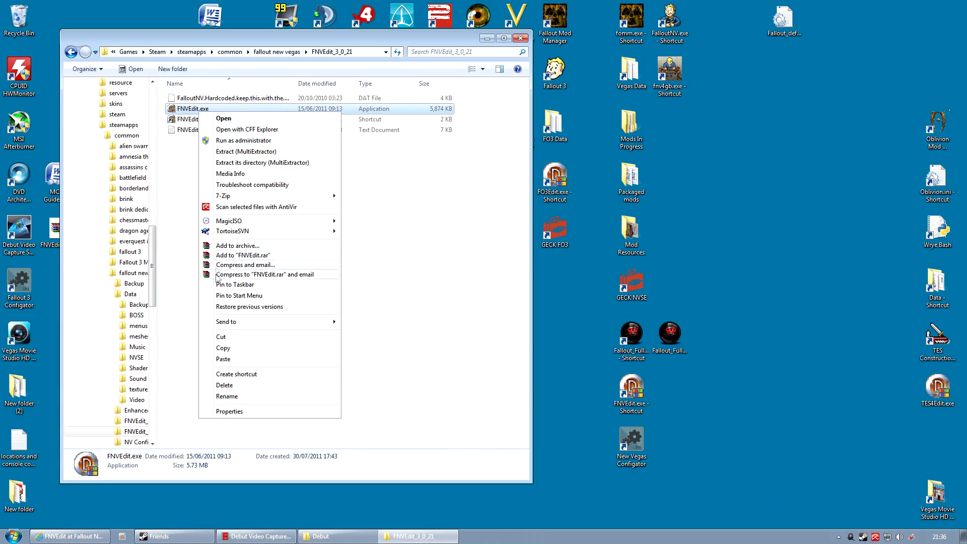
pyautogui.click(228, 349)
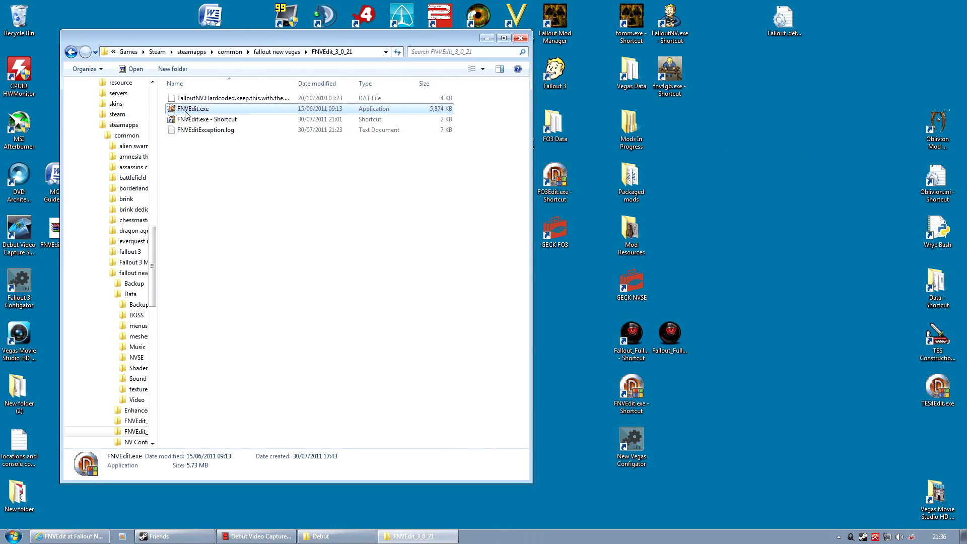
pyautogui.click(207, 225)
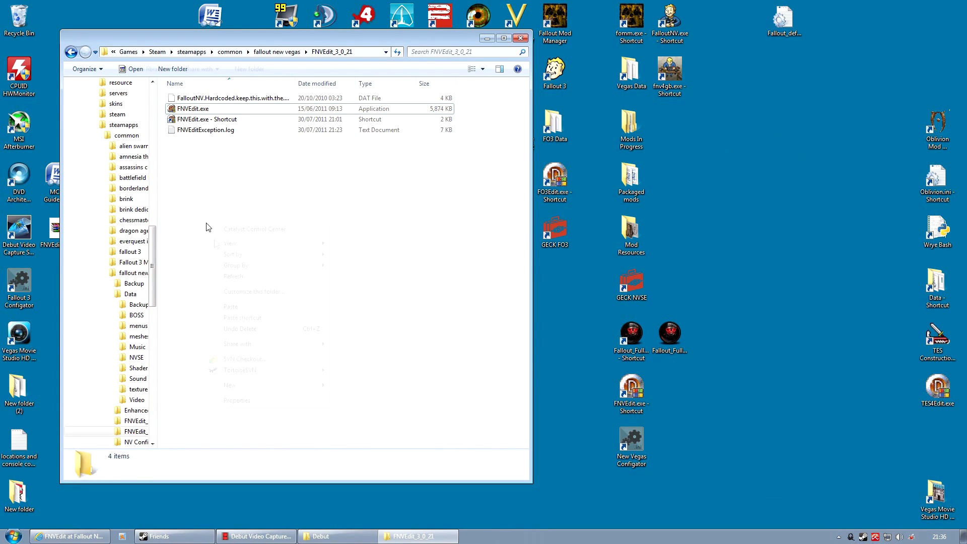
pyautogui.rightClick(207, 225)
pyautogui.click(238, 307)
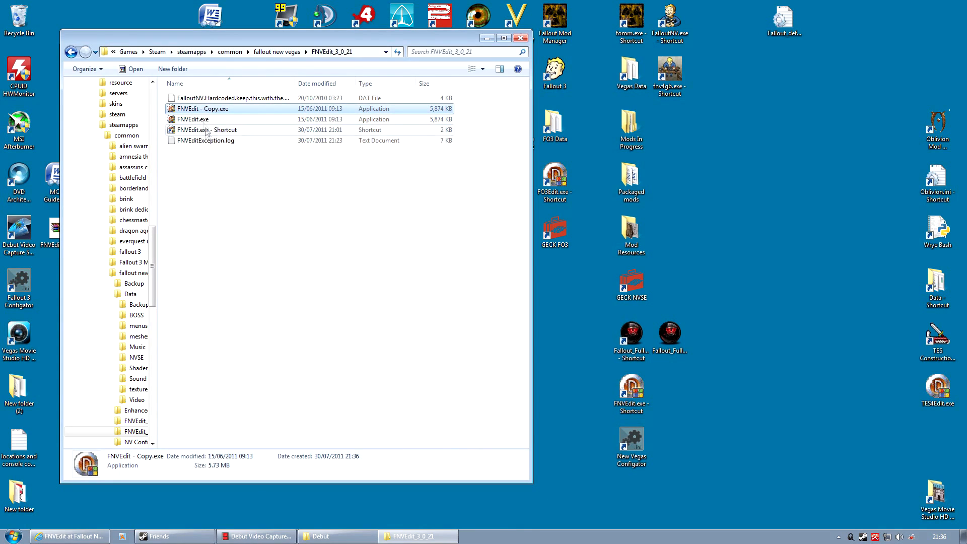
# - Rename the copied FNVEdit executable as FNVMasterUpdate.exe
pyautogui.rightClick(206, 109)
pyautogui.click(237, 392)
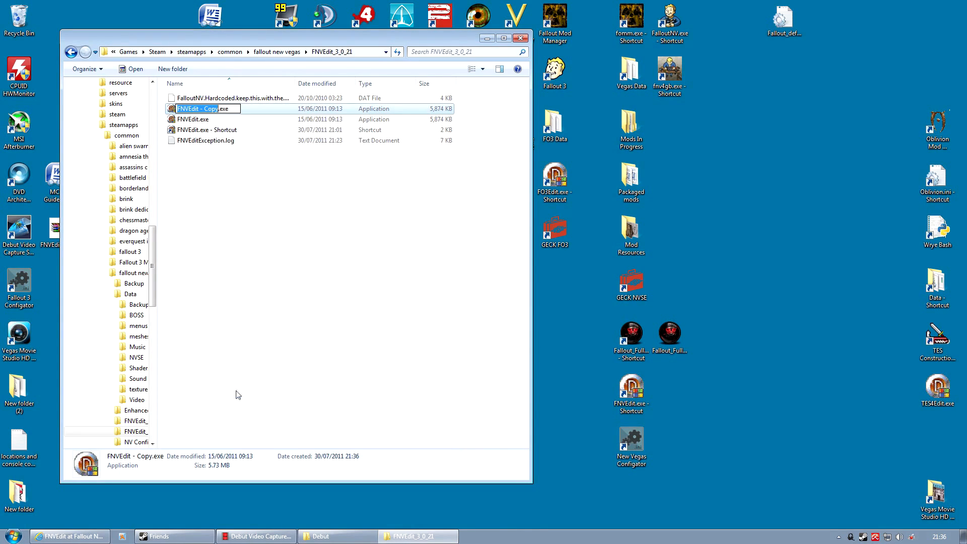
pyautogui.write('FNVM')
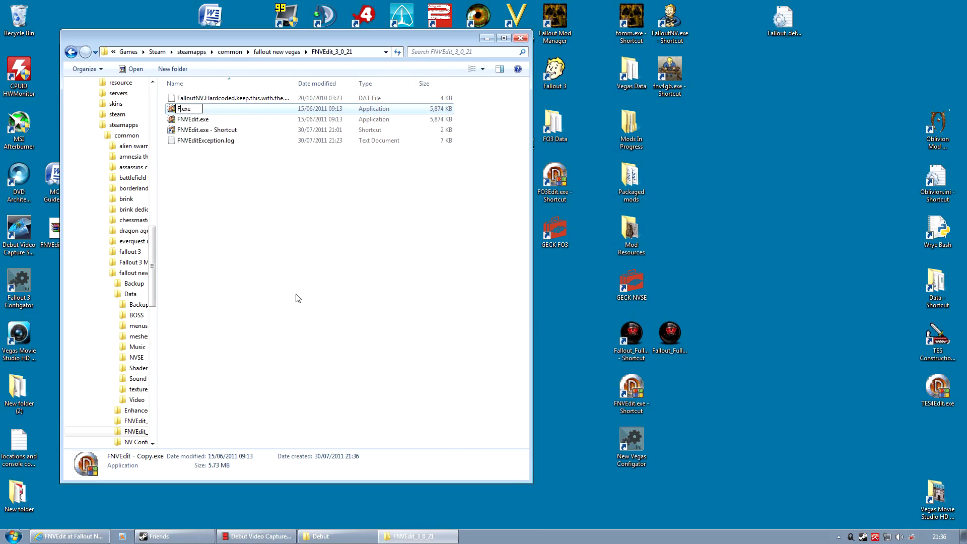
pyautogui.write('asterUpdate')
pyautogui.click(241, 218)
# - Paste another copy of FNVEdit.exe into the FNVEdit_3_0_21 folder and rename it FNVMasterRestore.exe
pyautogui.click(209, 112)
pyautogui.rightClick(211, 187)
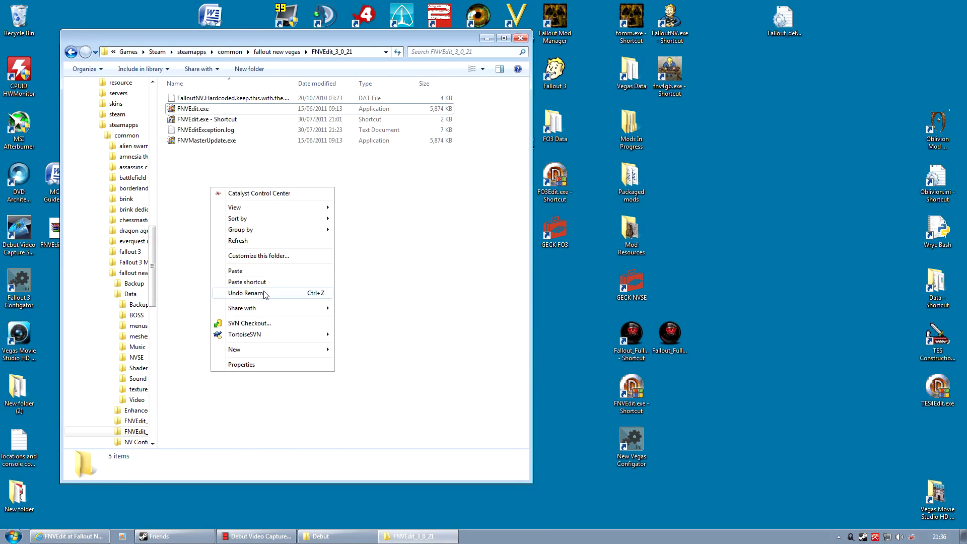
pyautogui.click(235, 270)
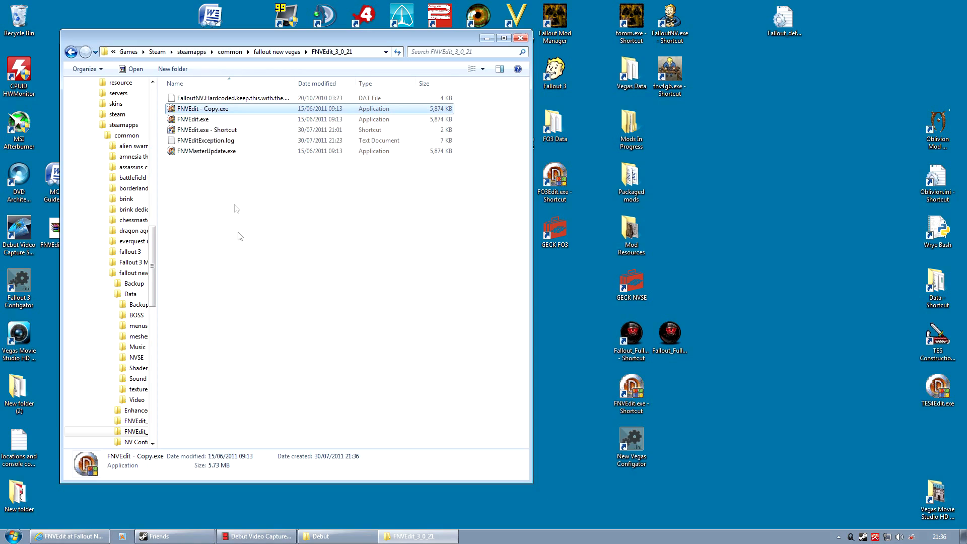
pyautogui.rightClick(211, 110)
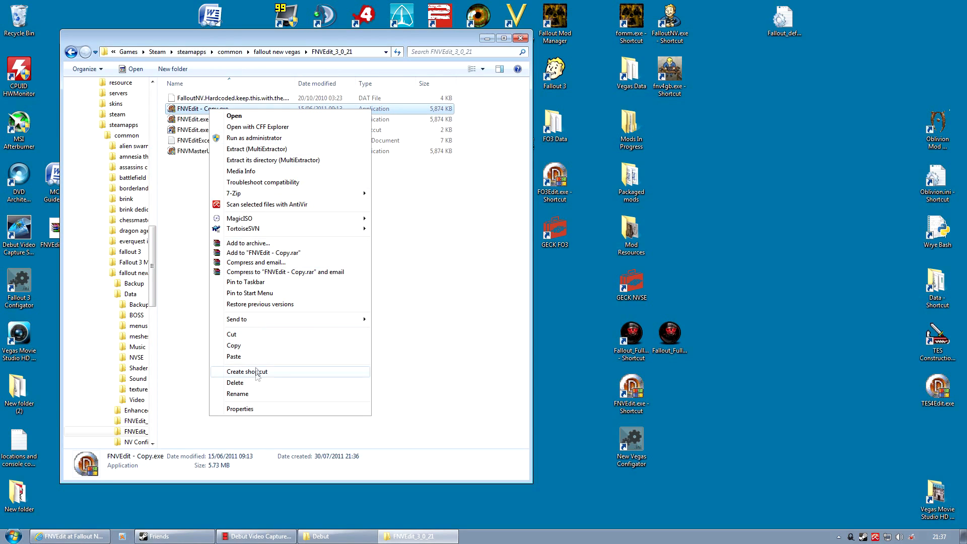
pyautogui.click(249, 395)
pyautogui.write('FNVMasterRestore')
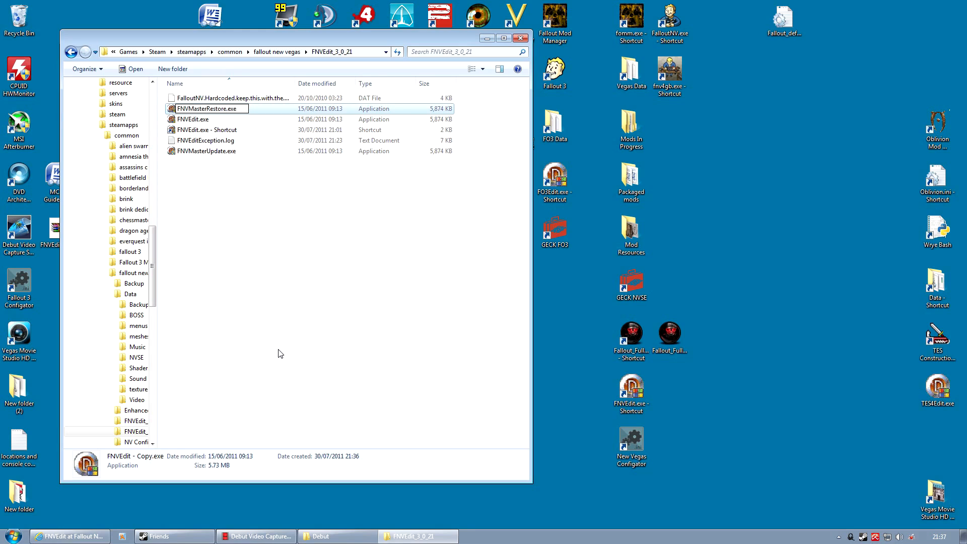
pyautogui.click(281, 354)
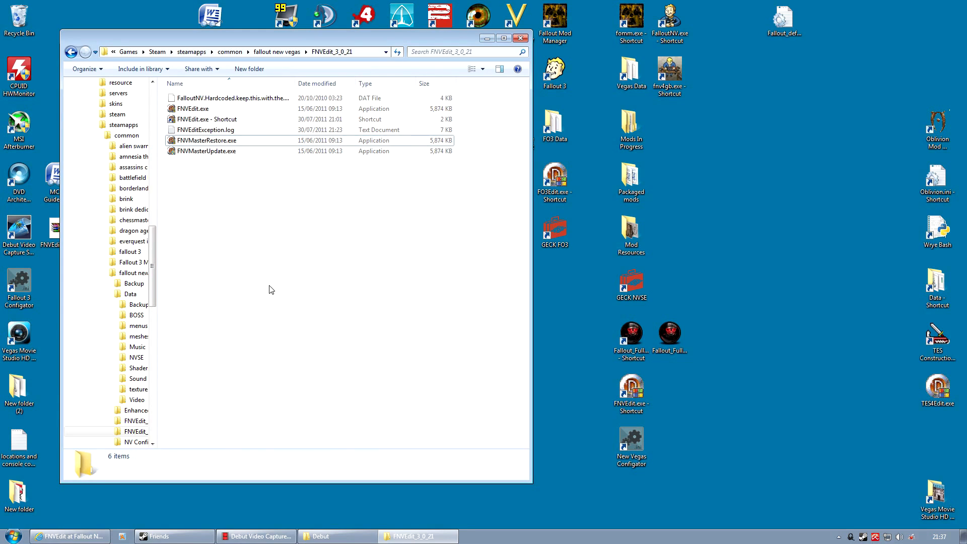
# - Run FNVMasterUpdate.exe on the active mods and close it to finalize the saved files
pyautogui.click(220, 151)
pyautogui.click(216, 162)
pyautogui.click(215, 144)
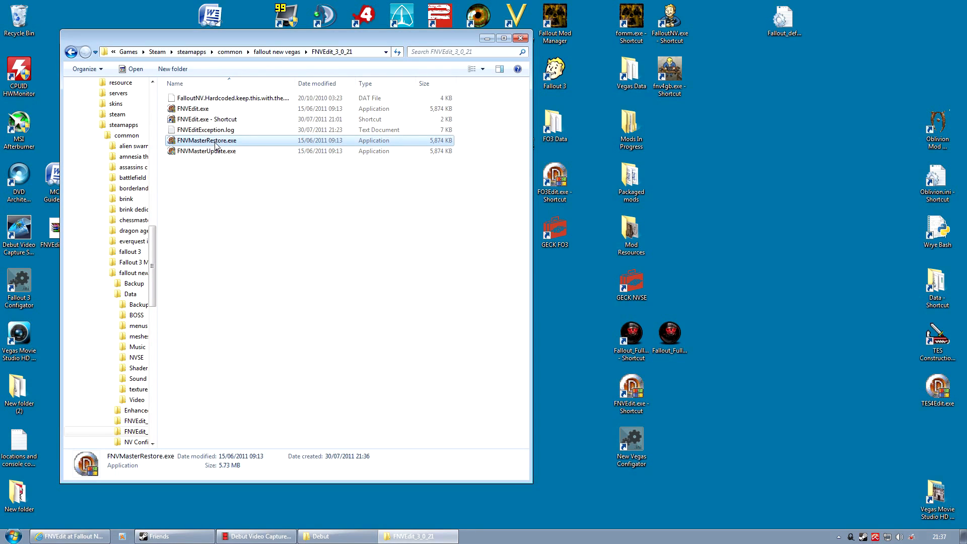
pyautogui.click(211, 152)
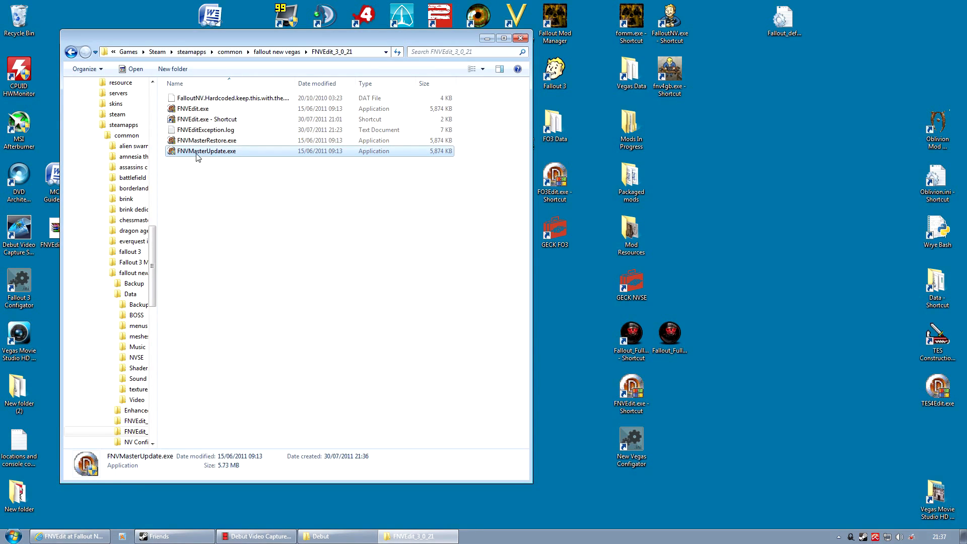
pyautogui.doubleClick(205, 150)
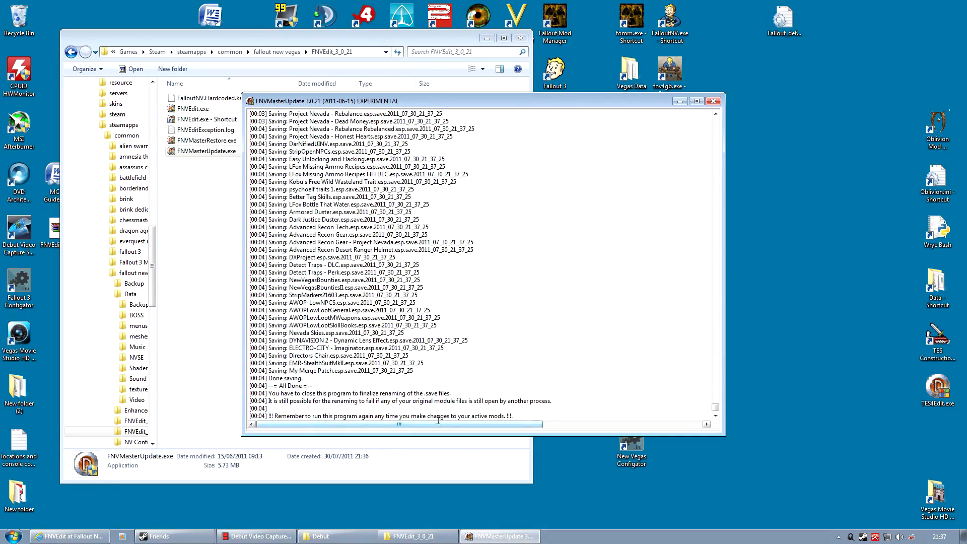
pyautogui.click(713, 102)
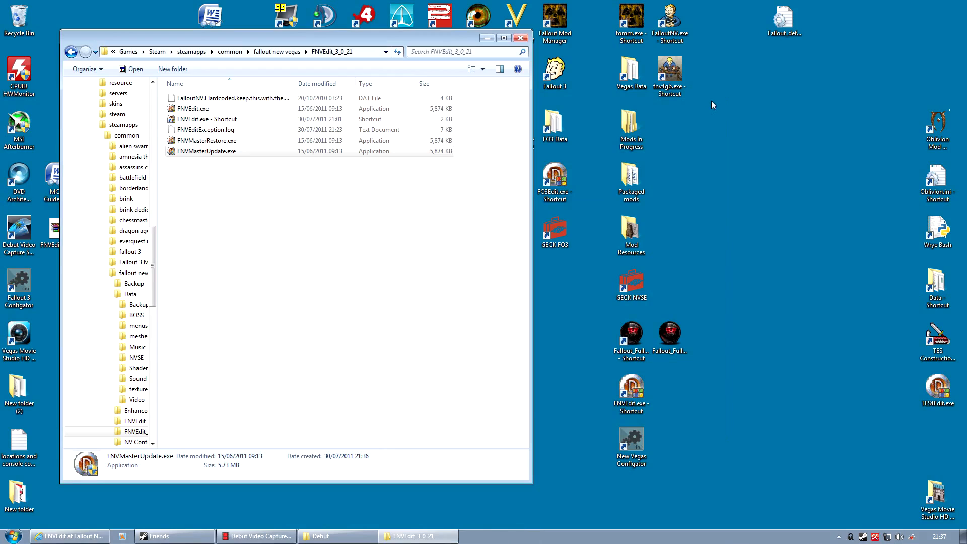
# - Open FNVEdit and load the preselected active masters and plugins
pyautogui.doubleClick(624, 390)
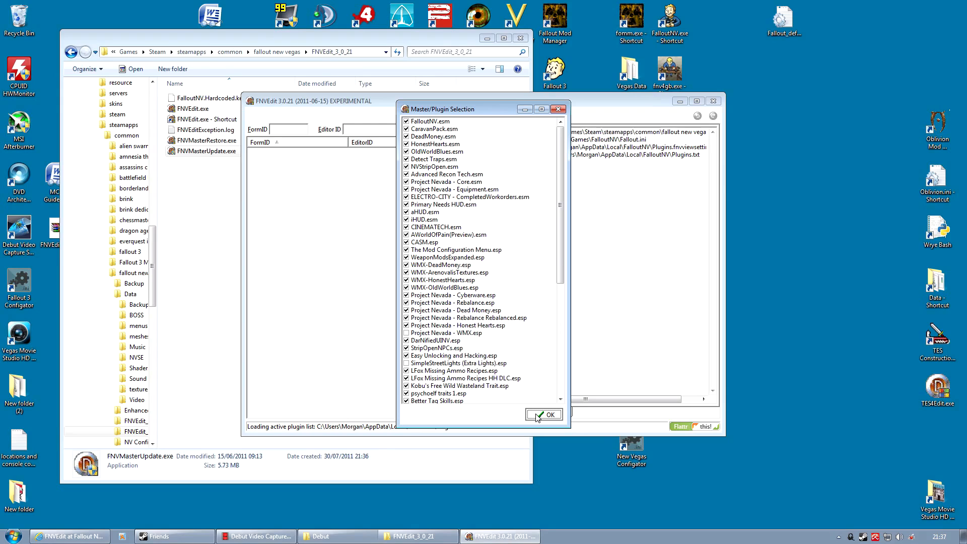
pyautogui.click(544, 414)
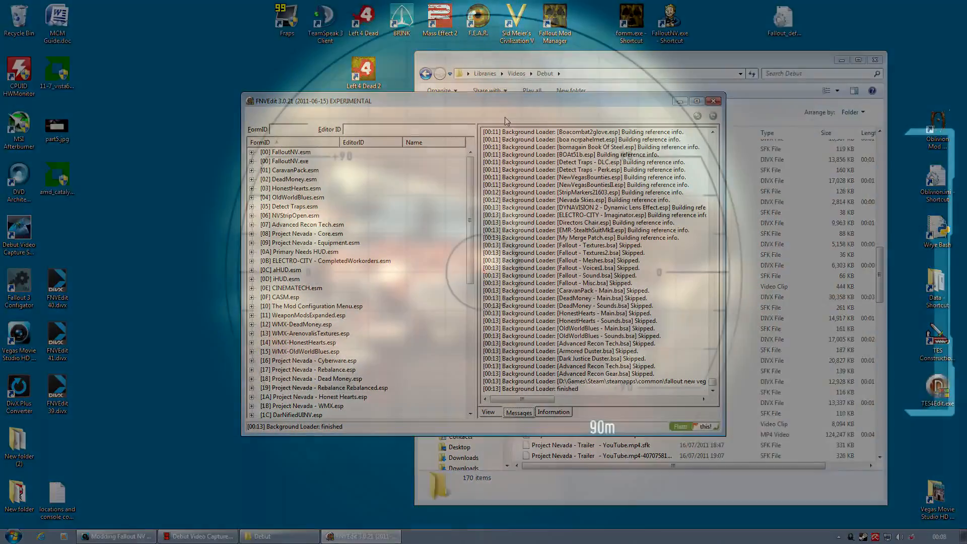
pyautogui.scroll(3, 484, 272)
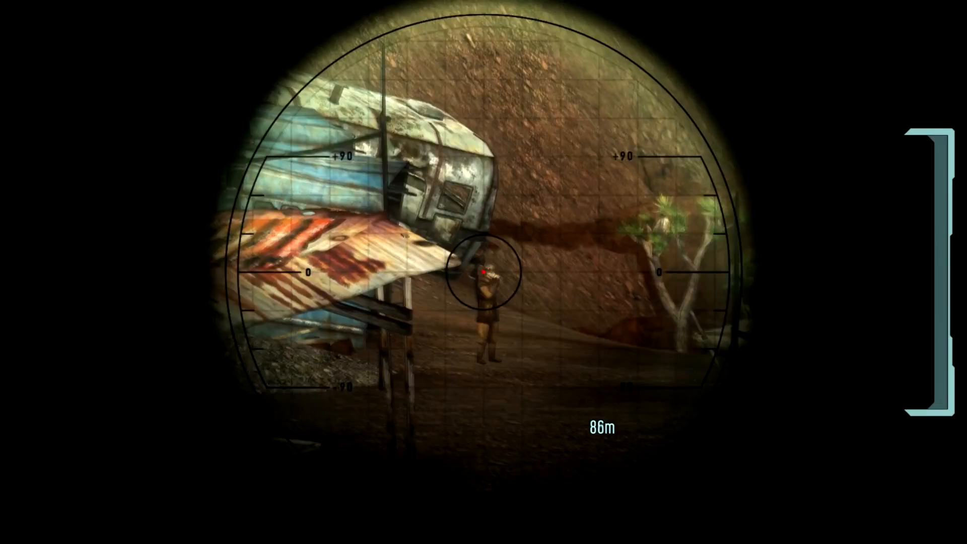
pyautogui.scroll(-1, 484, 272)
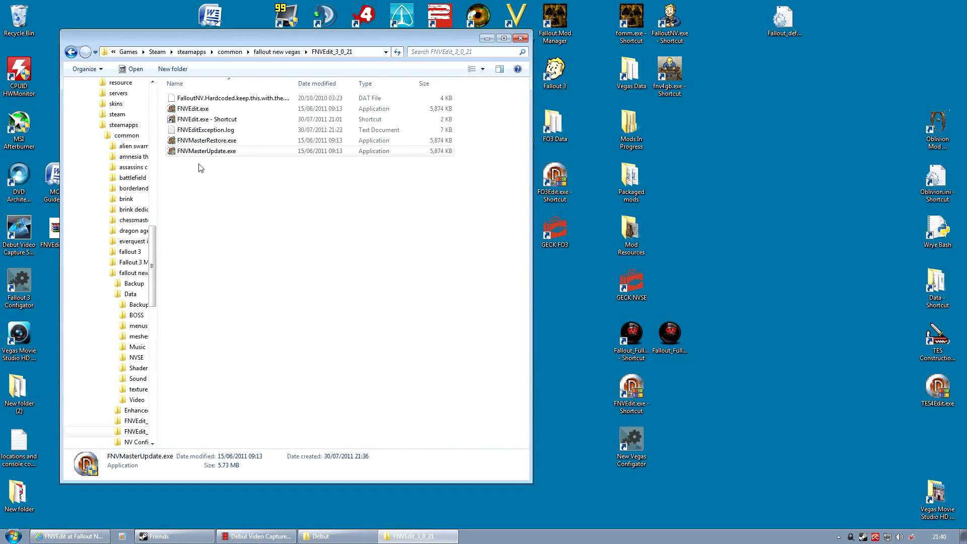
# - Run FNVMasterRestore.exe on the active mods and close it to finalize the saved files
pyautogui.click(224, 141)
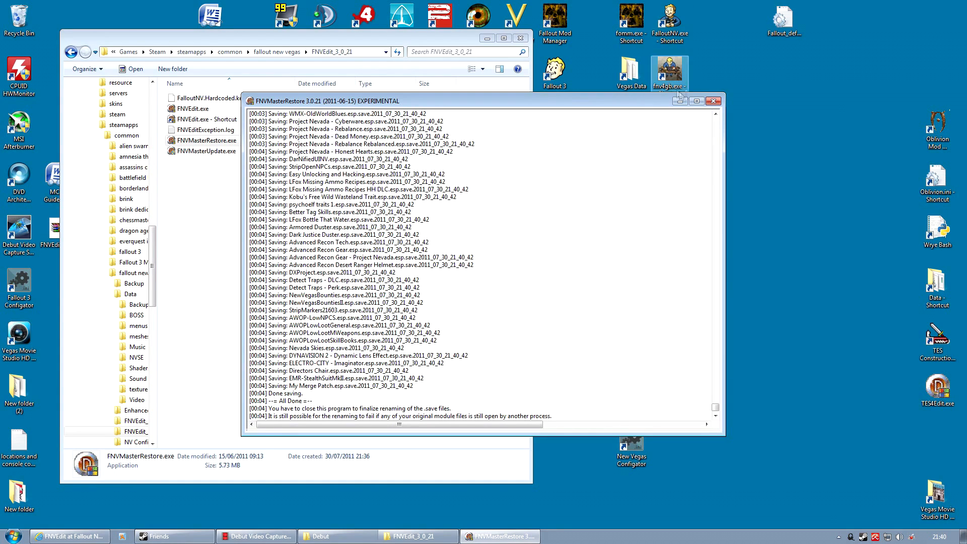
pyautogui.click(712, 101)
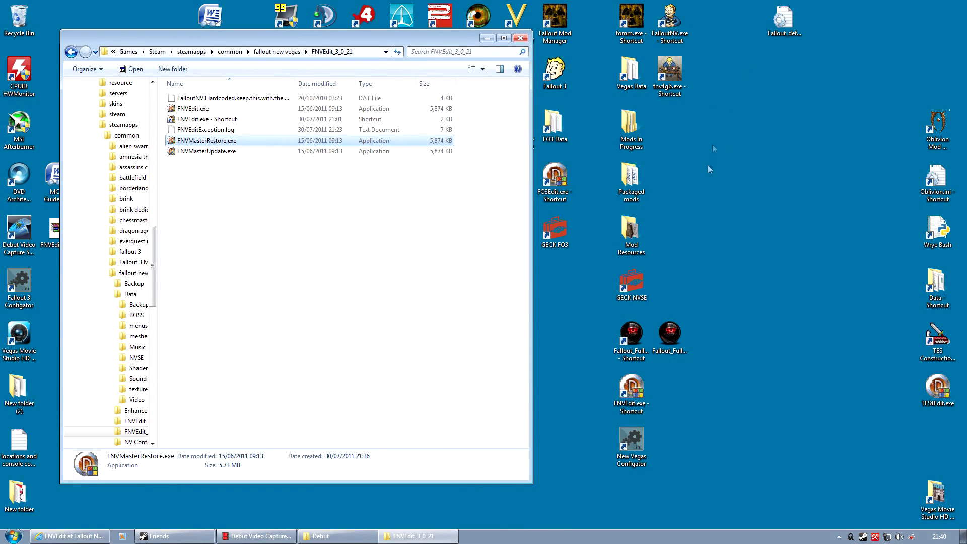
pyautogui.click(244, 232)
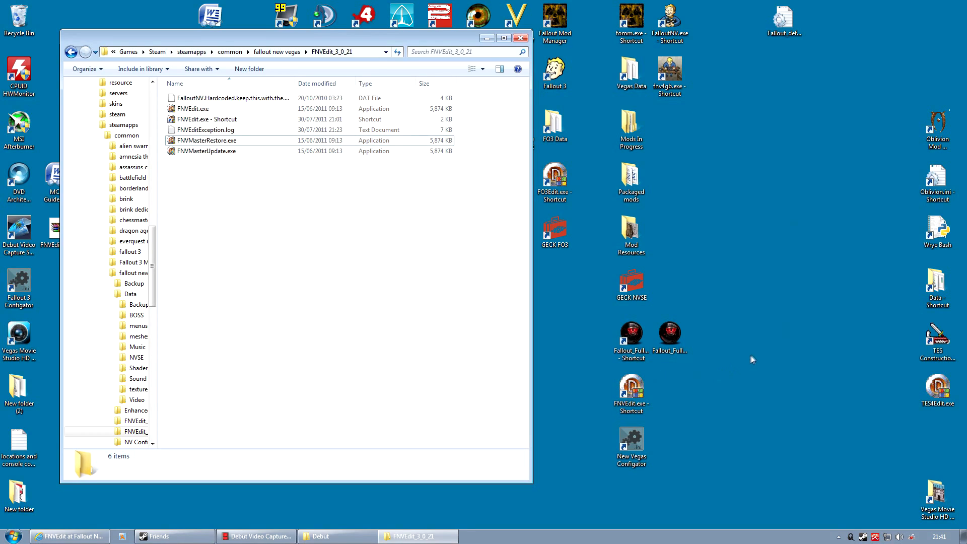
# - Open FNVEdit, deselect every plugin in the Master/Plugin Selection list, and close the program
pyautogui.doubleClick(631, 389)
pyautogui.scroll(-8, 463, 335)
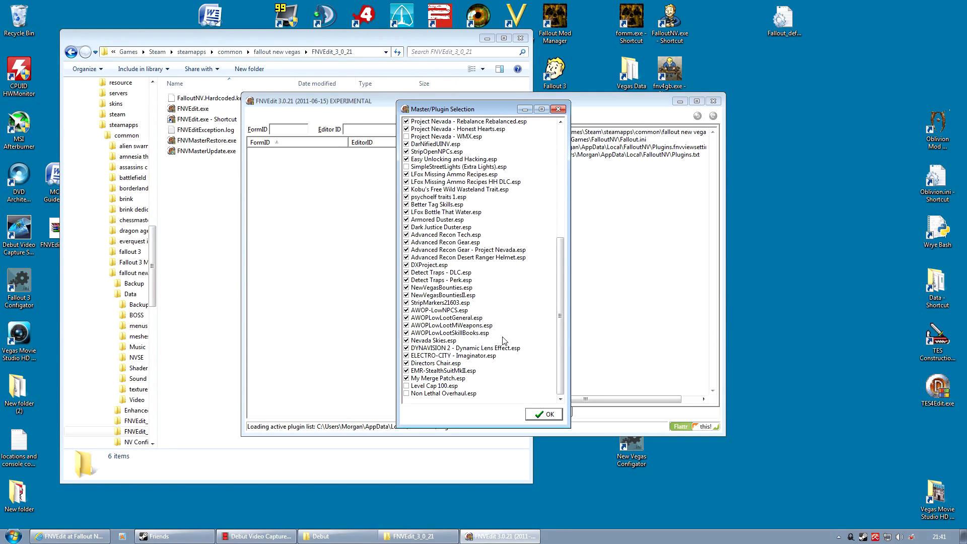
pyautogui.click(442, 288)
pyautogui.click(441, 296)
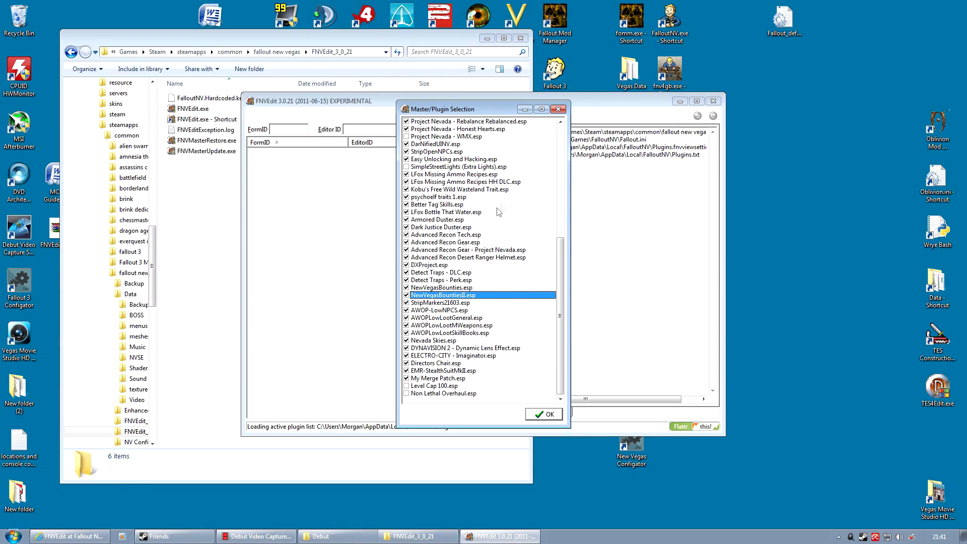
pyautogui.rightClick(478, 303)
pyautogui.click(496, 322)
pyautogui.click(545, 414)
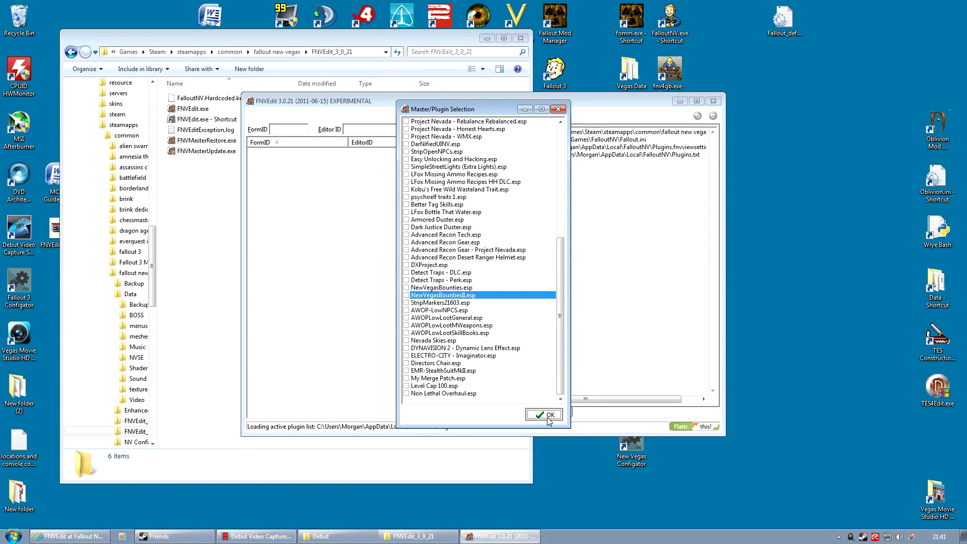
pyautogui.click(713, 102)
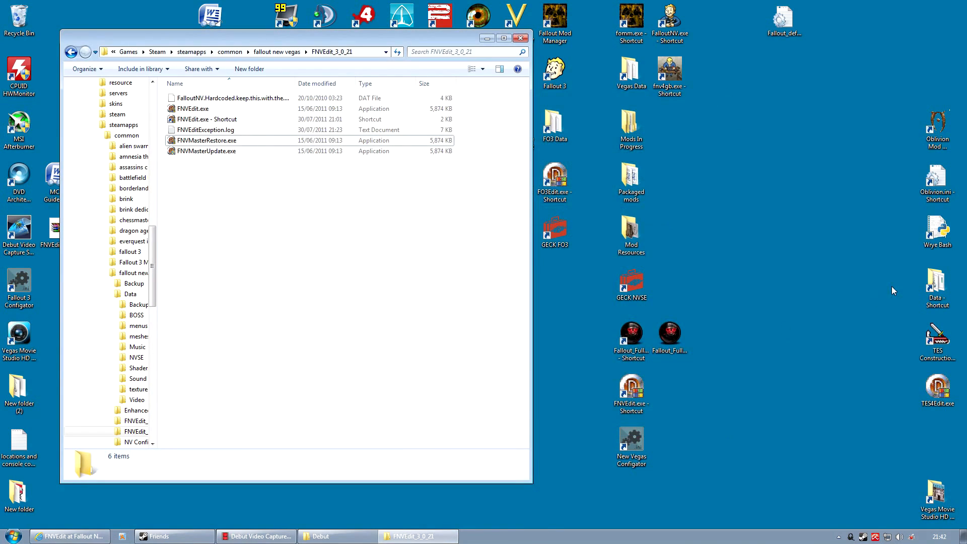